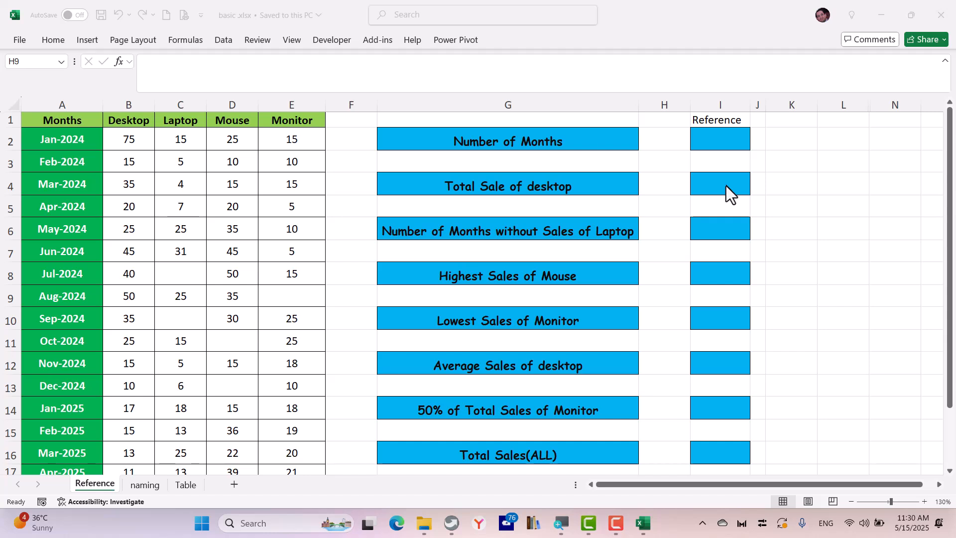
Step: Enter a COUNTA formula in cell I2 that counts the months in A2:A17
click(731, 135)
click(731, 136)
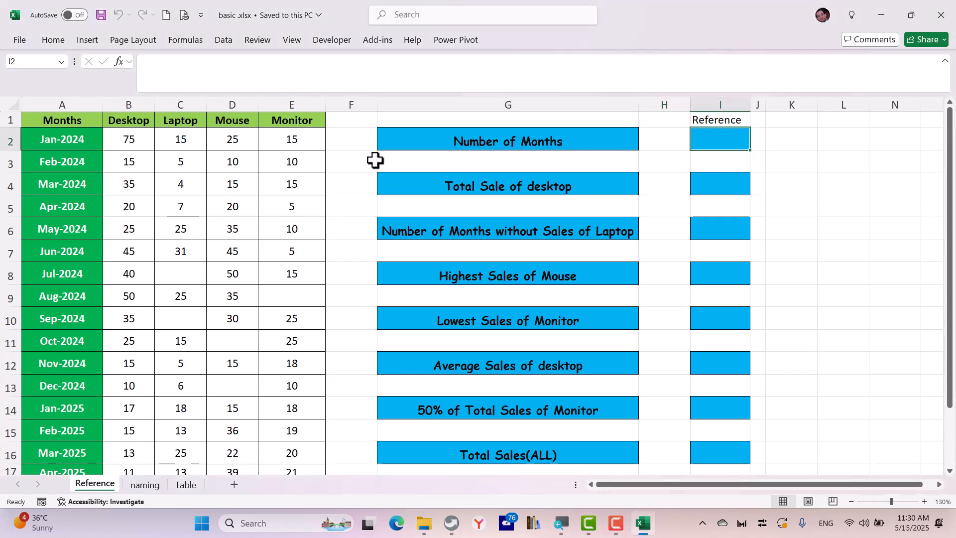
text(=coun)
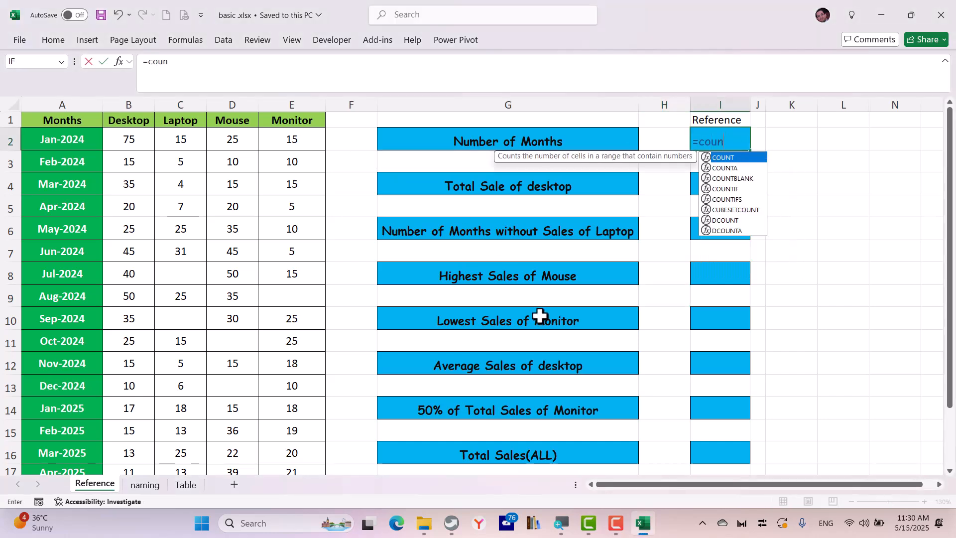
text(t)
key(Down)
key(Tab)
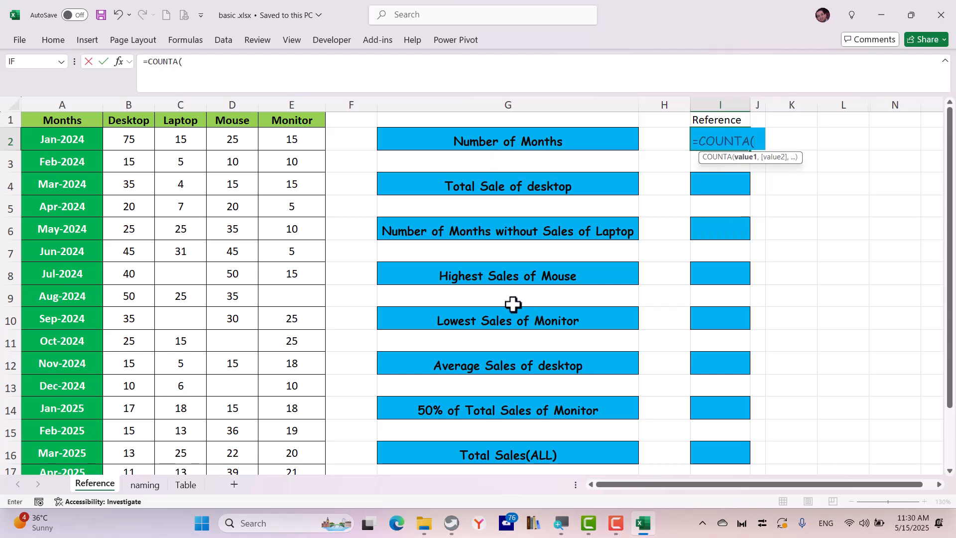
drag(66, 131, 70, 435)
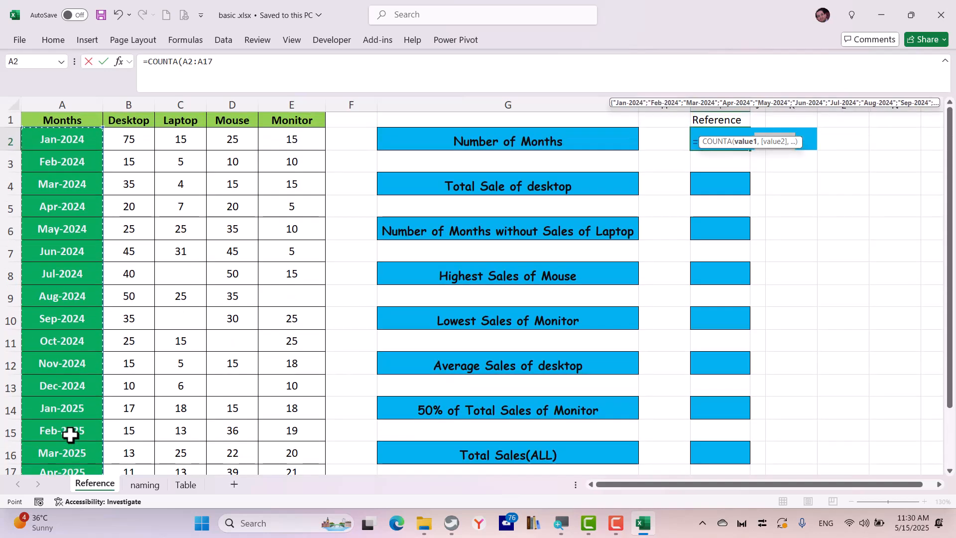
key(Return)
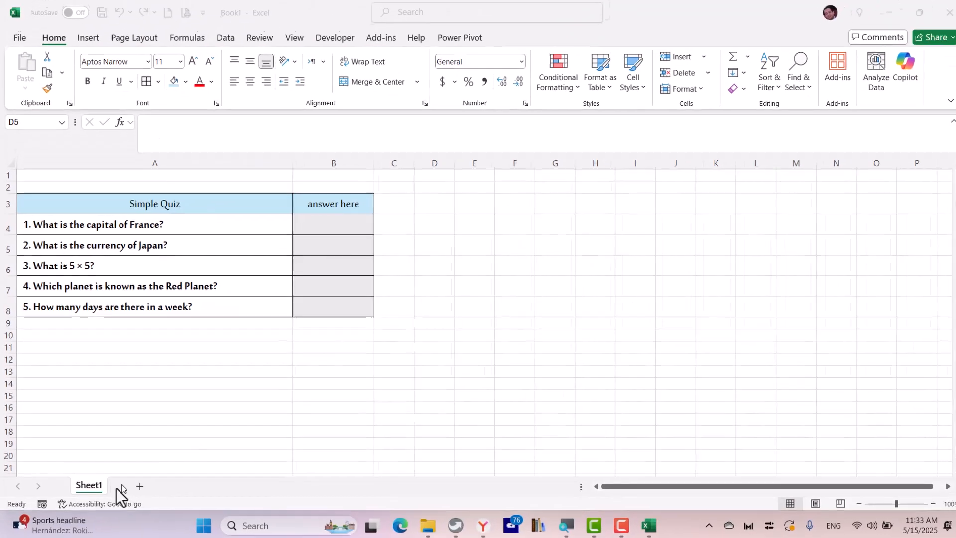
Step: Rename the worksheet Sheet1 as quiz
double_click(91, 484)
text(quiz)
key(Return)
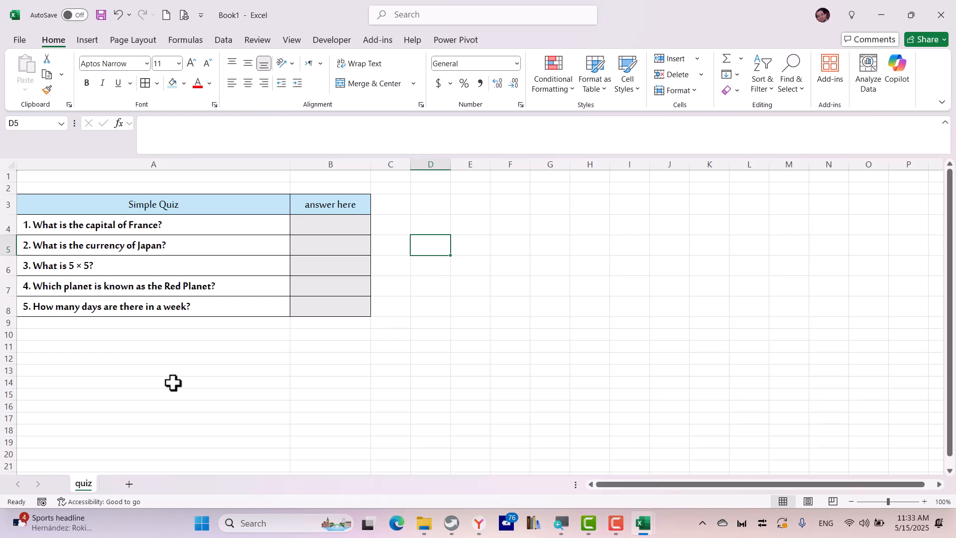
Step: Create a copy of the quiz sheet placed before it and rename the copy as answers
right_click(88, 485)
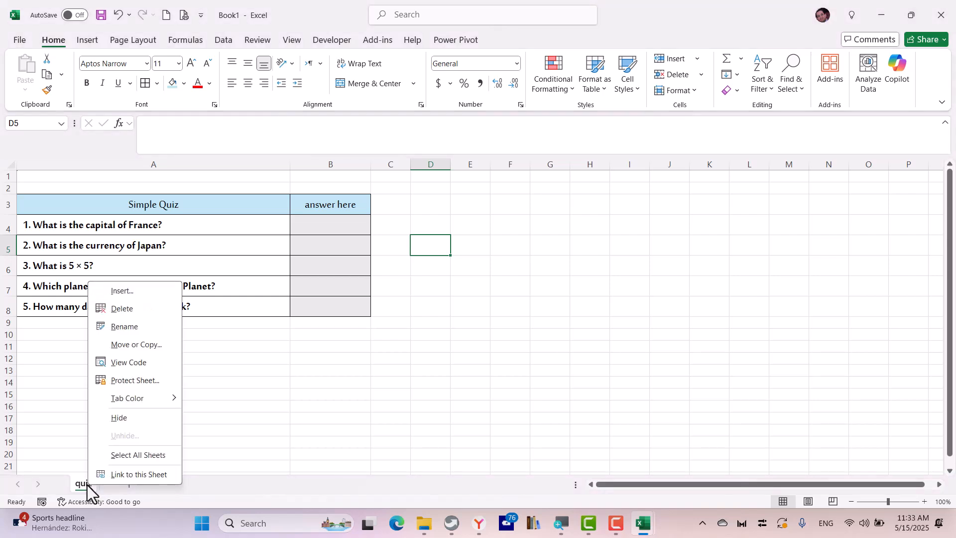
click(133, 347)
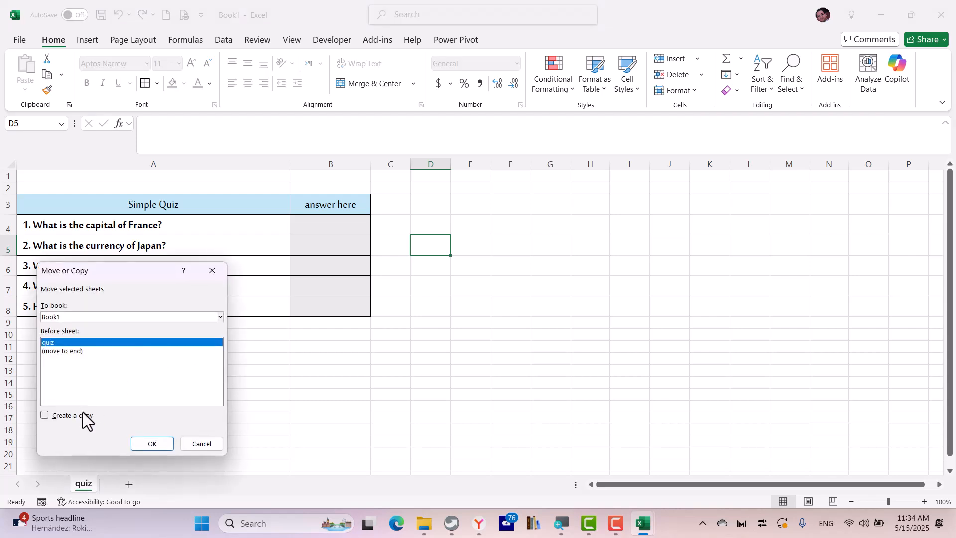
click(82, 413)
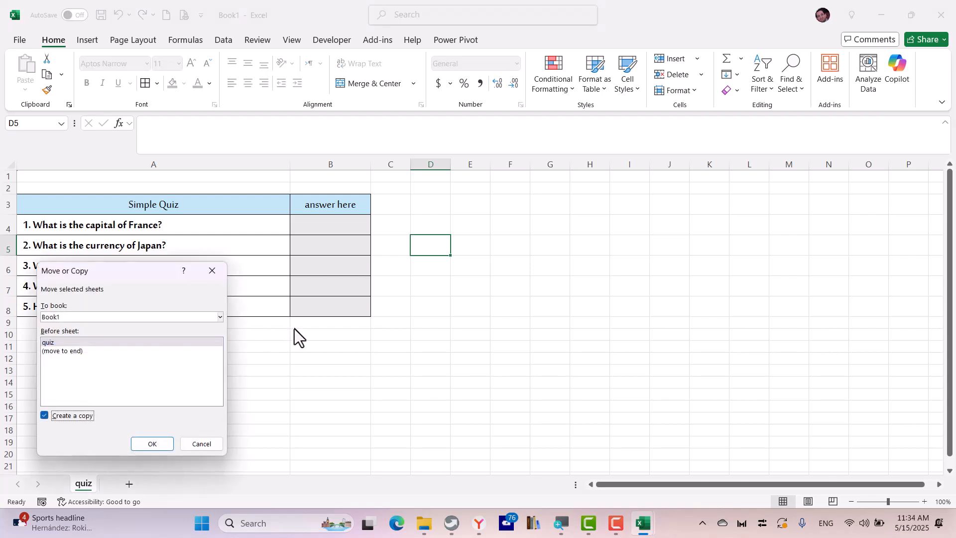
click(165, 442)
double_click(99, 484)
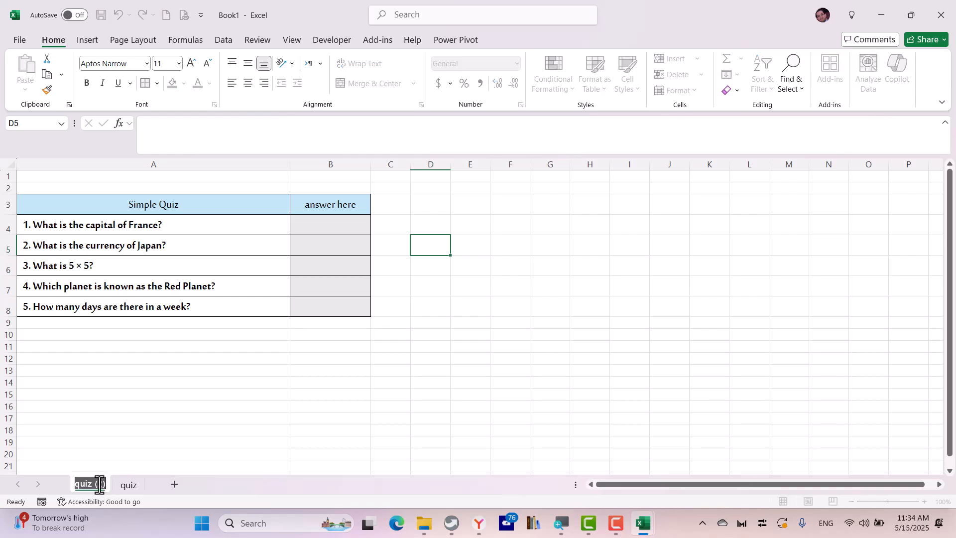
text(answers)
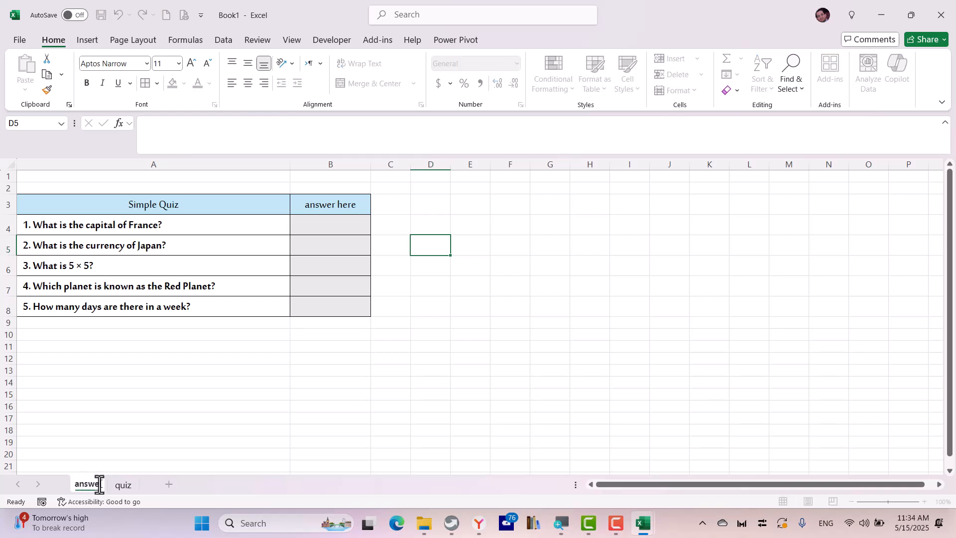
key(Return)
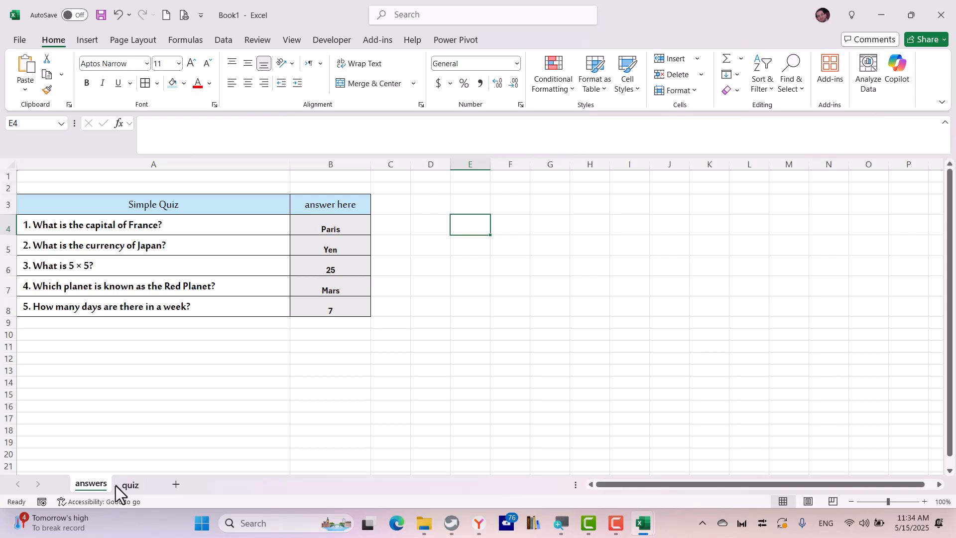
Step: Insert the Wingdings check mark symbol, character code 252, in cell C4 of the quiz sheet
click(115, 486)
click(424, 225)
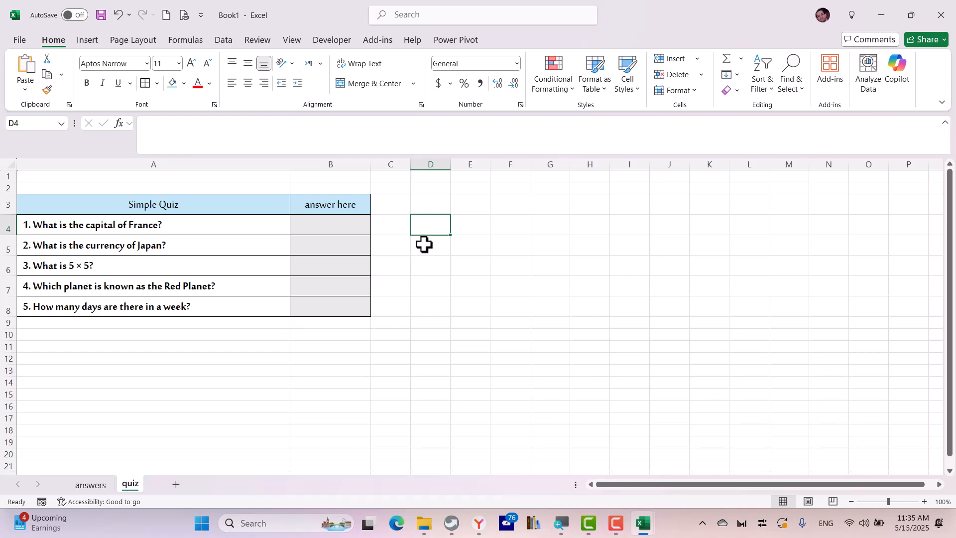
click(396, 226)
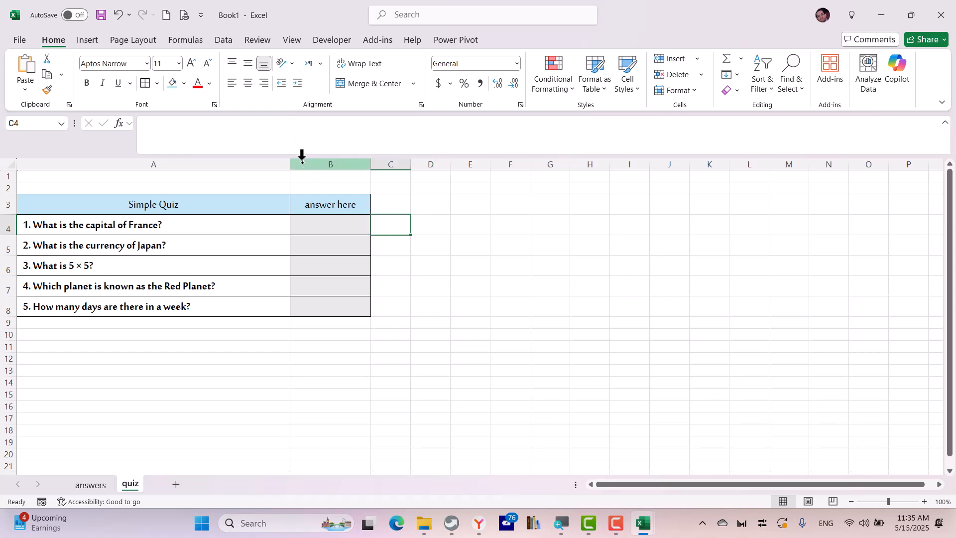
click(89, 41)
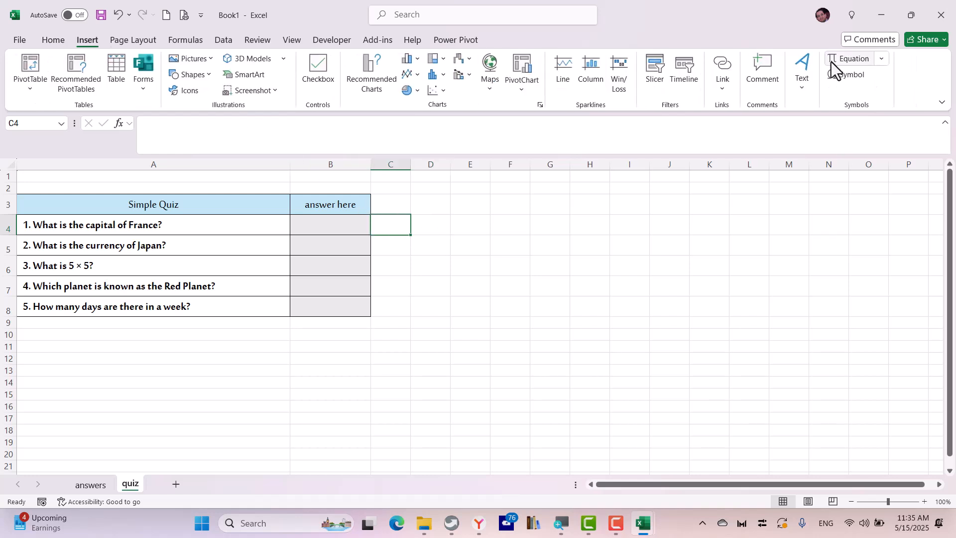
click(856, 77)
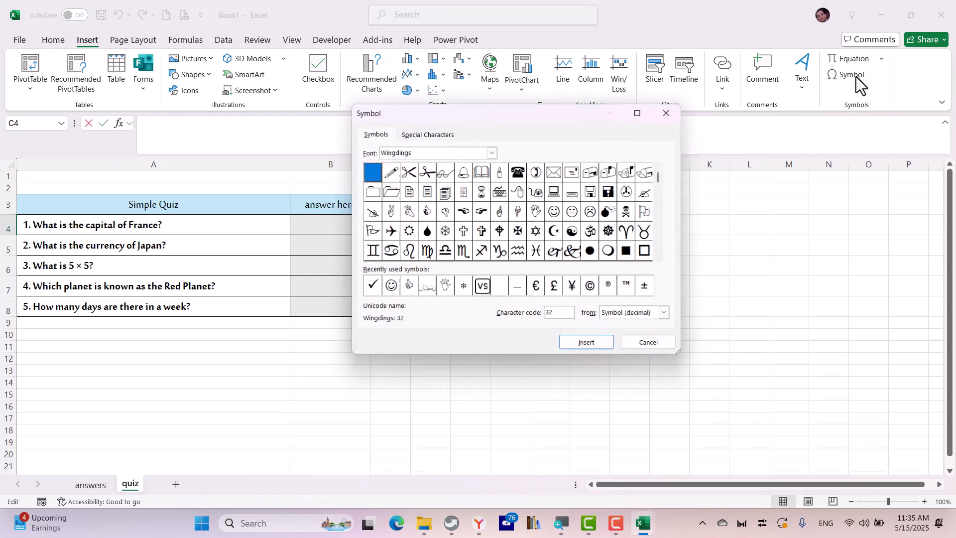
click(374, 289)
click(579, 347)
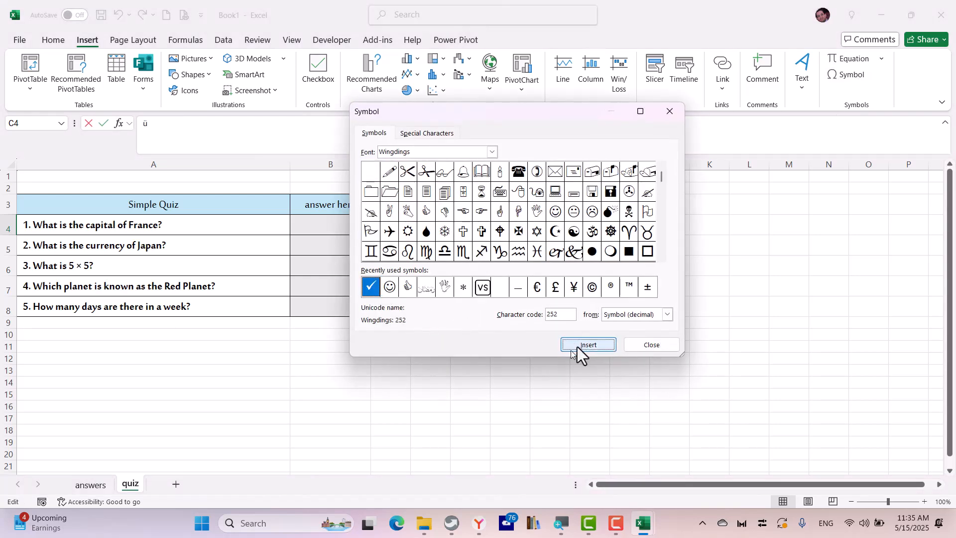
click(673, 346)
Step: Fill the check mark from C4 down through C8, beside all five questions
drag(410, 235, 411, 313)
click(493, 333)
drag(393, 222, 393, 309)
Step: Turn off cell locking for the quiz sheet's answer cells B4:B8
drag(345, 227, 326, 314)
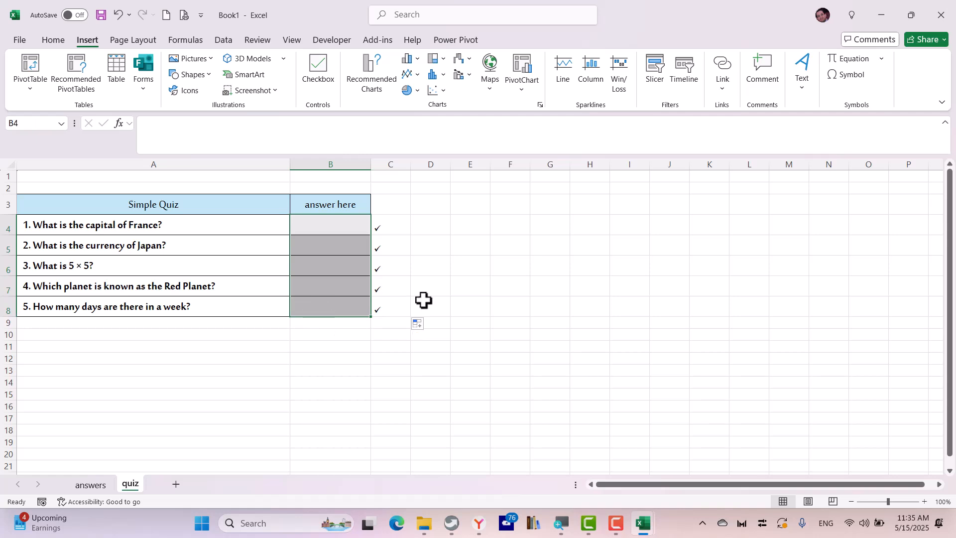
click(54, 43)
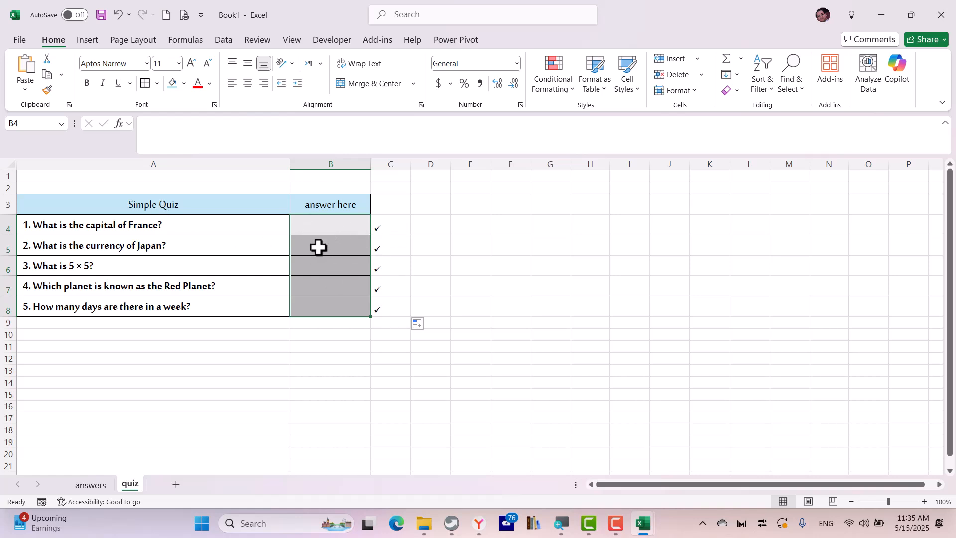
click(678, 95)
click(708, 362)
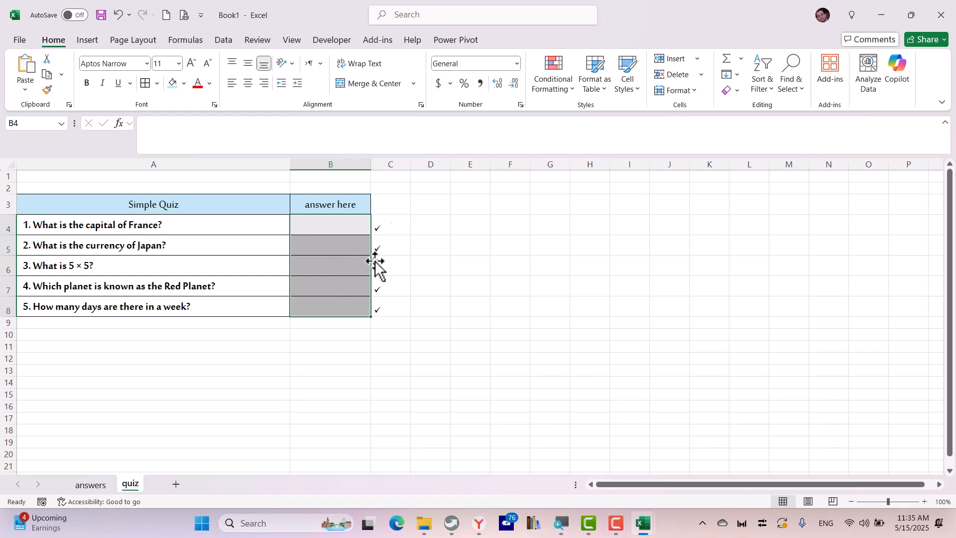
Step: Enlarge the check marks in C4:C8 to font size 20 and center them horizontally
drag(389, 219, 387, 312)
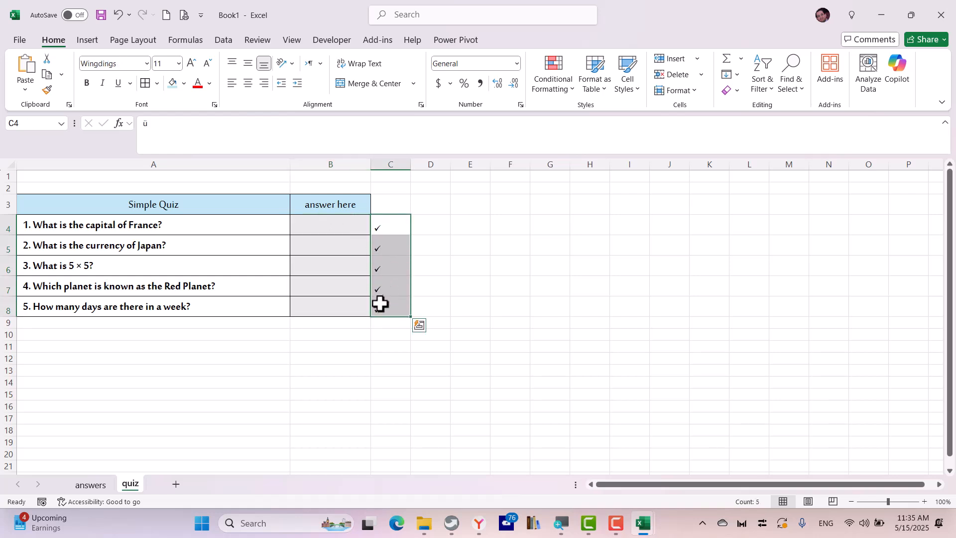
click(191, 64)
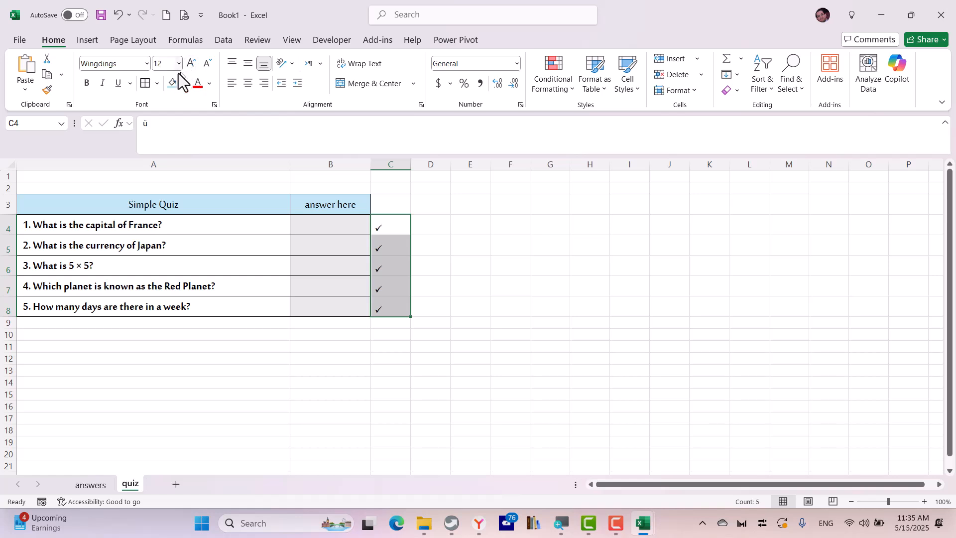
click(192, 64)
click(191, 63)
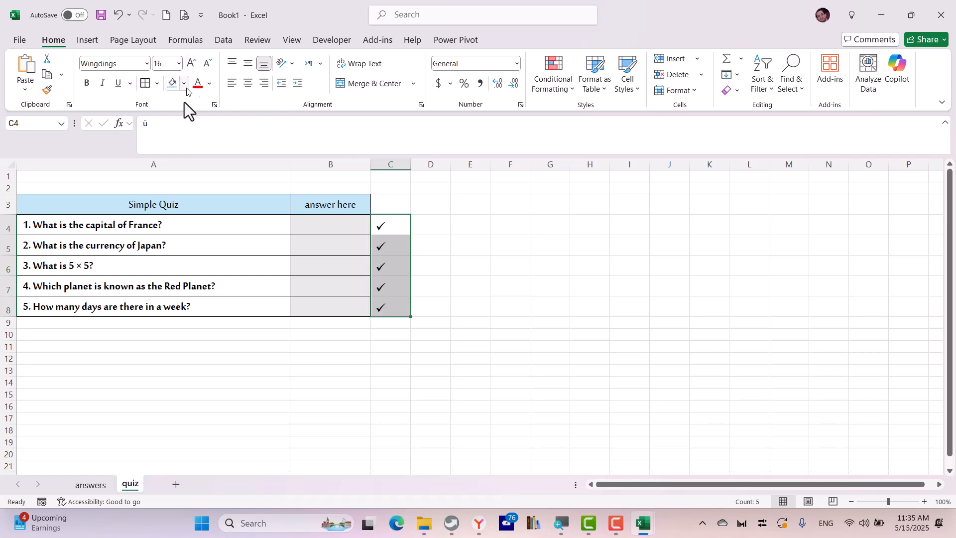
click(248, 84)
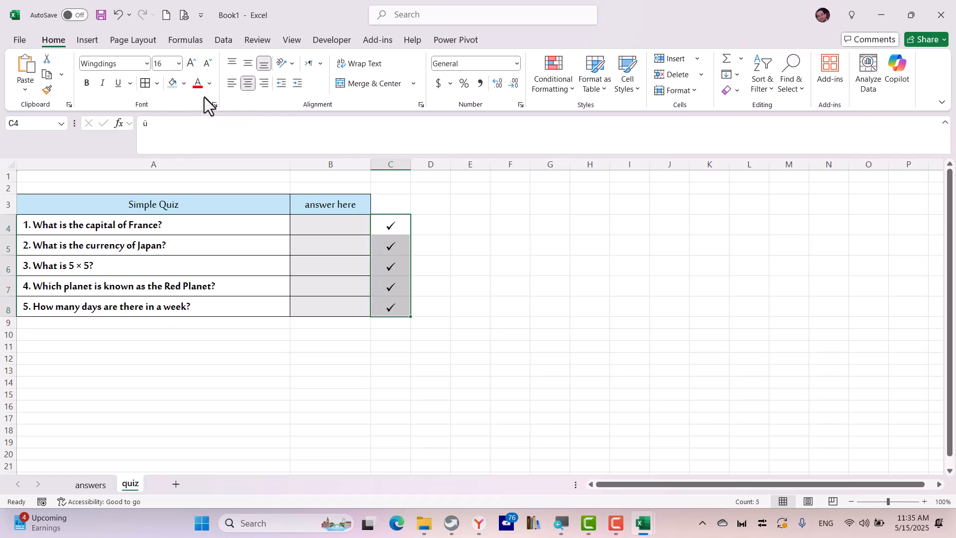
click(191, 64)
click(191, 64)
Step: Set the font color of the check marks in C4:C8 to white
click(212, 84)
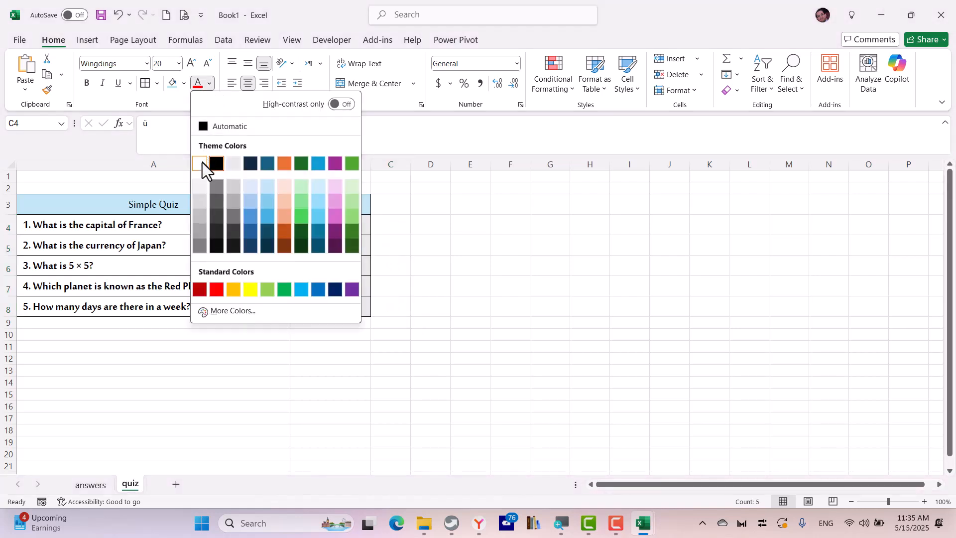
click(202, 163)
click(612, 281)
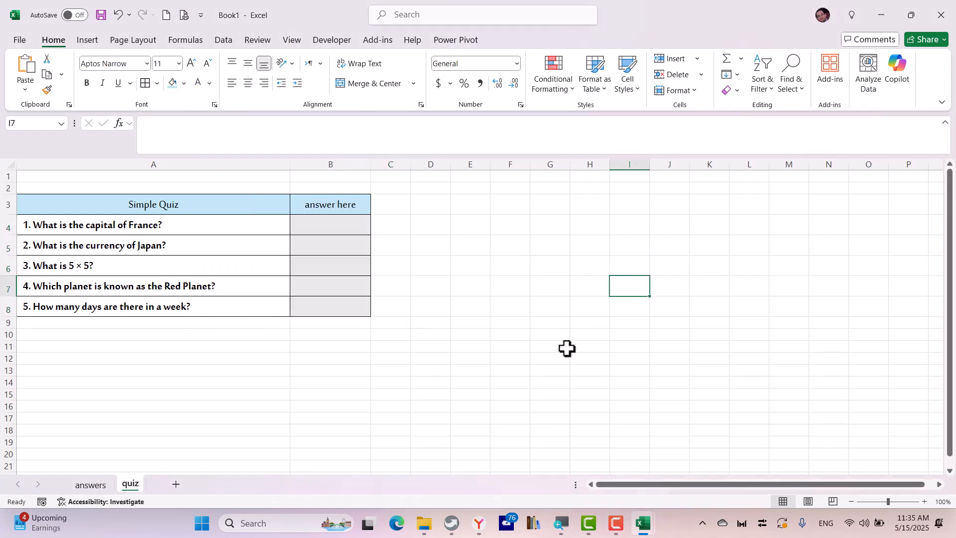
Step: Start a formula-based conditional formatting rule for C4:C8 with the formula =$B$4=answers!$B$4
drag(405, 225, 399, 306)
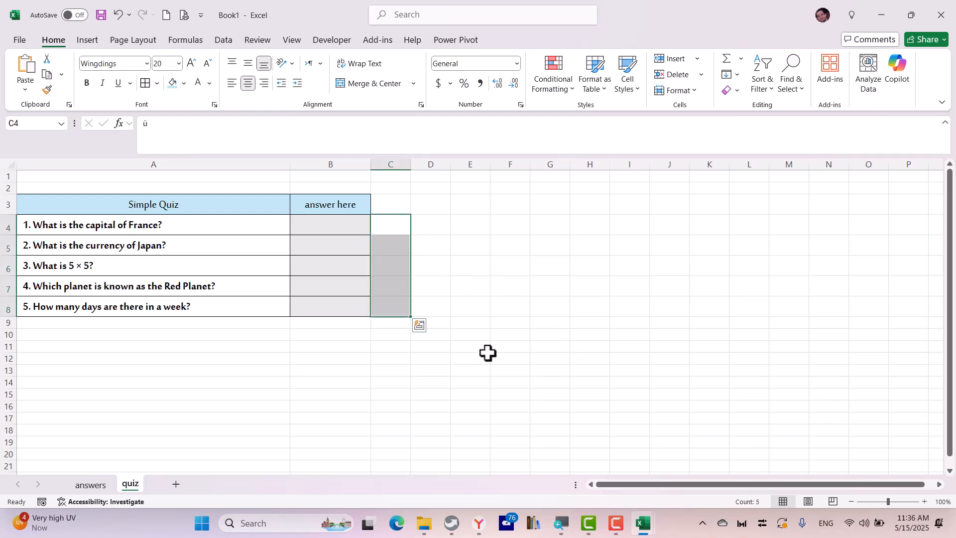
click(558, 91)
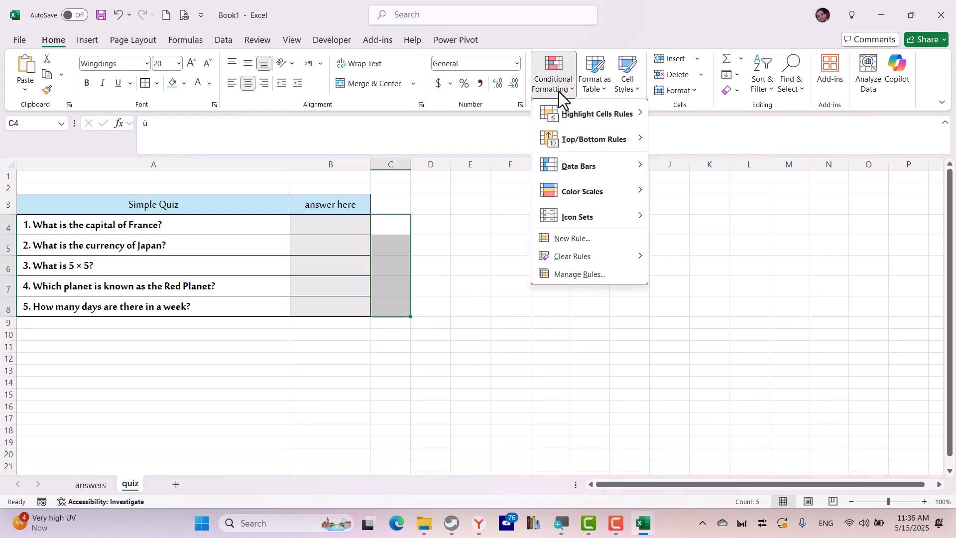
click(570, 239)
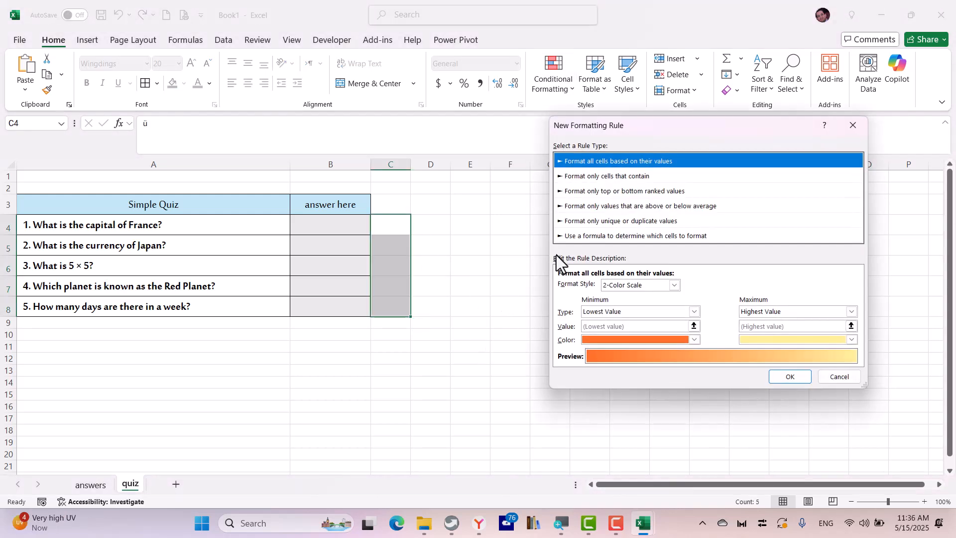
click(593, 238)
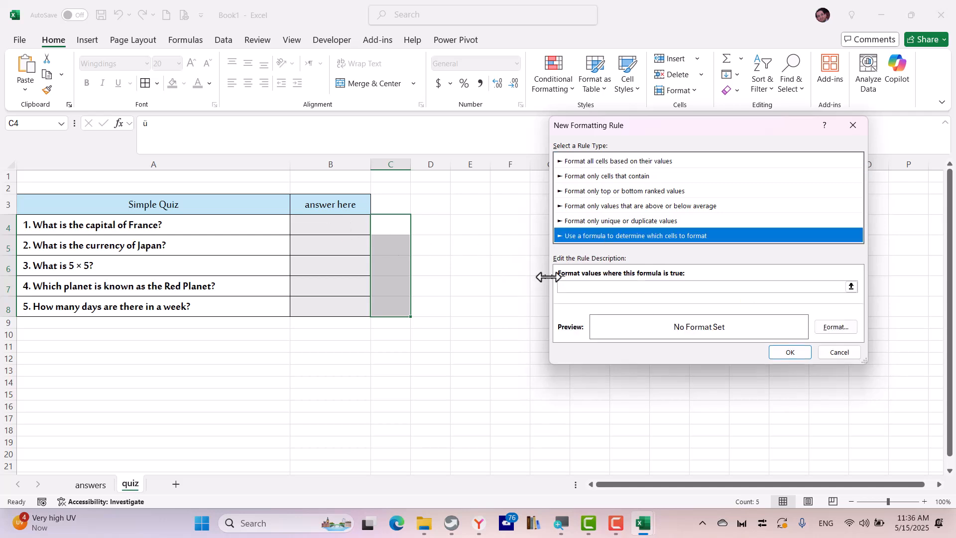
click(567, 291)
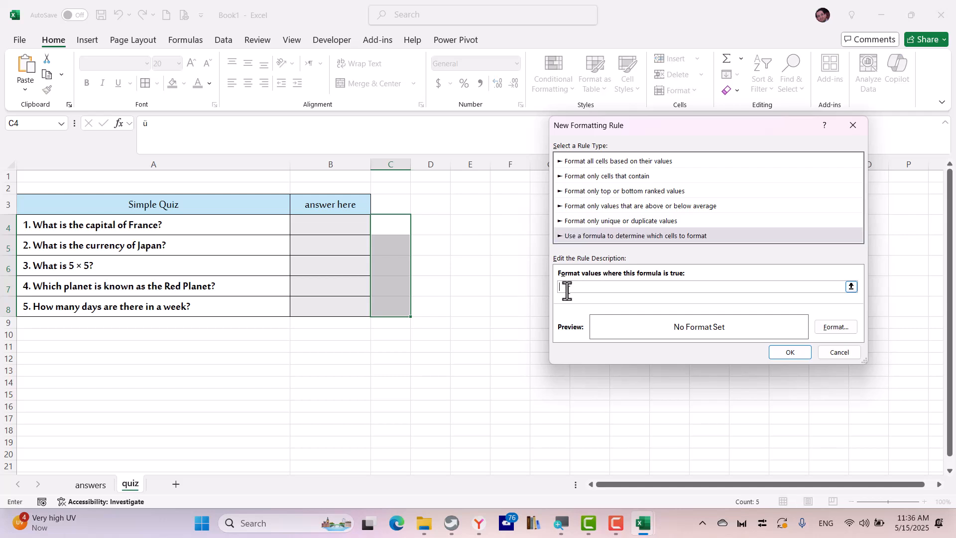
click(333, 224)
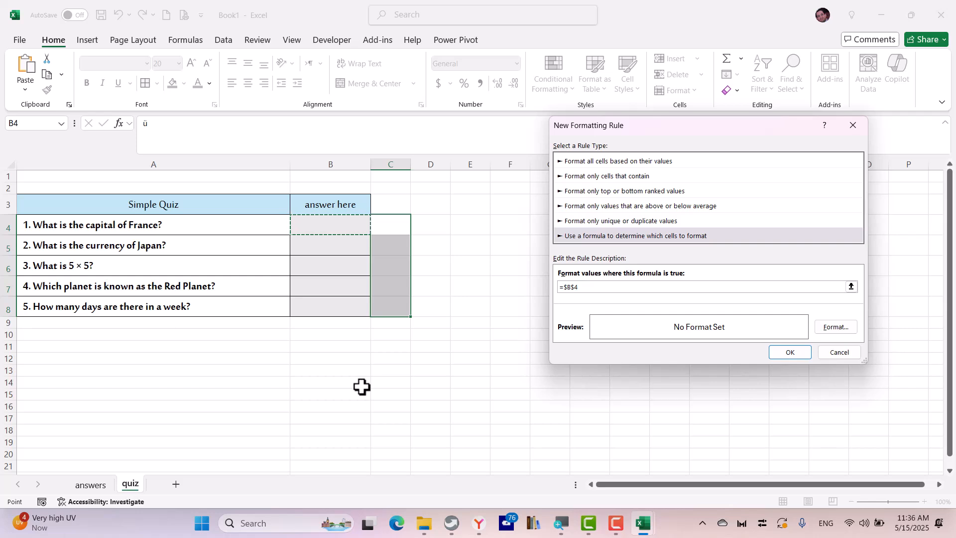
text(=)
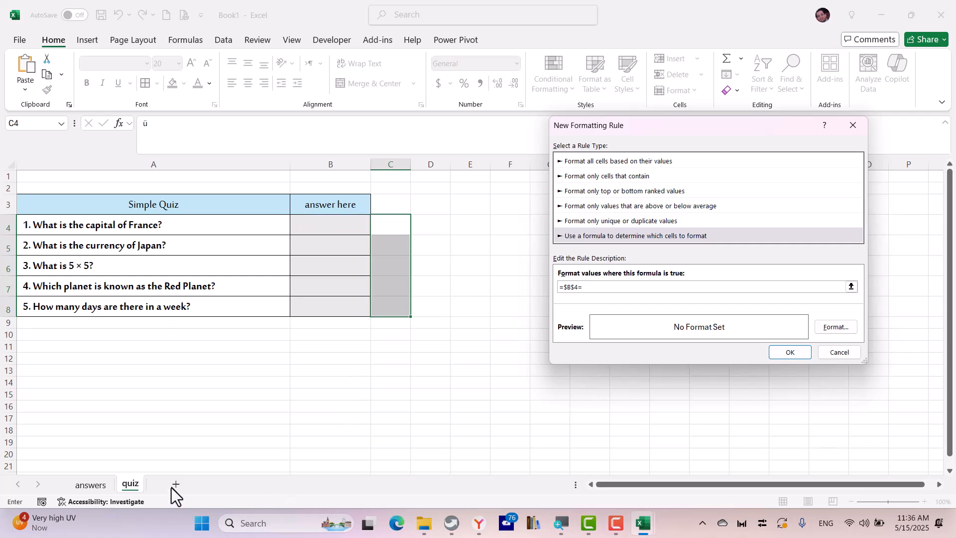
click(92, 485)
click(332, 228)
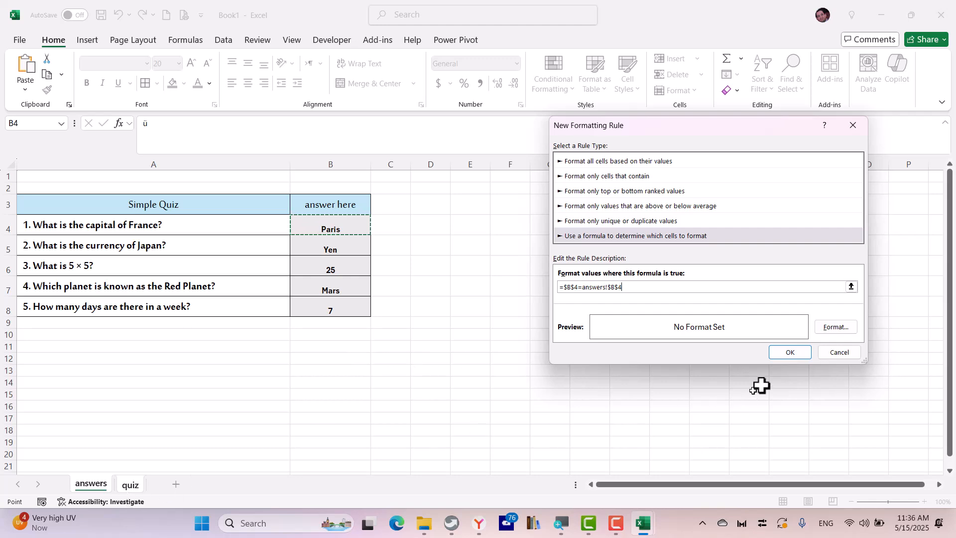
Step: Set the new conditional formatting rule's format to a green font color
click(831, 329)
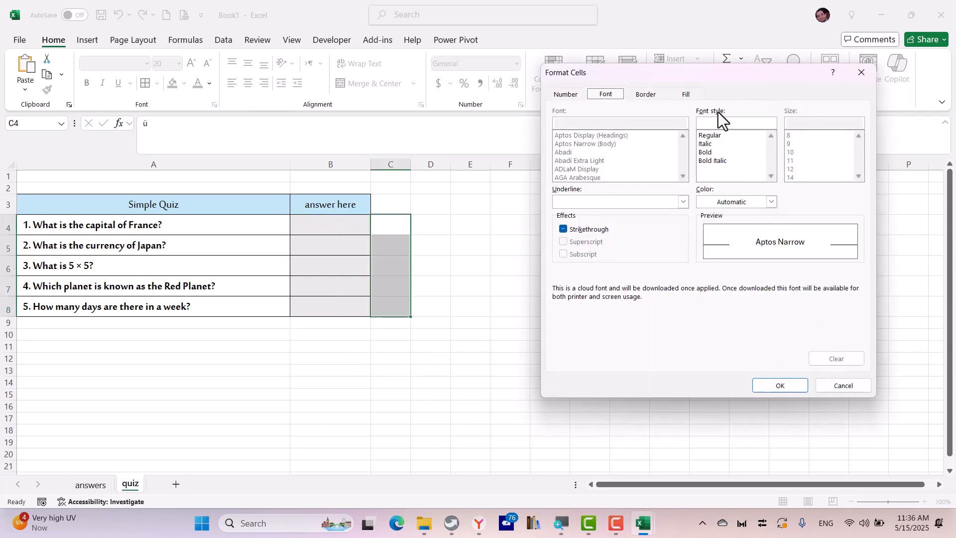
click(697, 95)
click(616, 95)
click(755, 201)
click(807, 255)
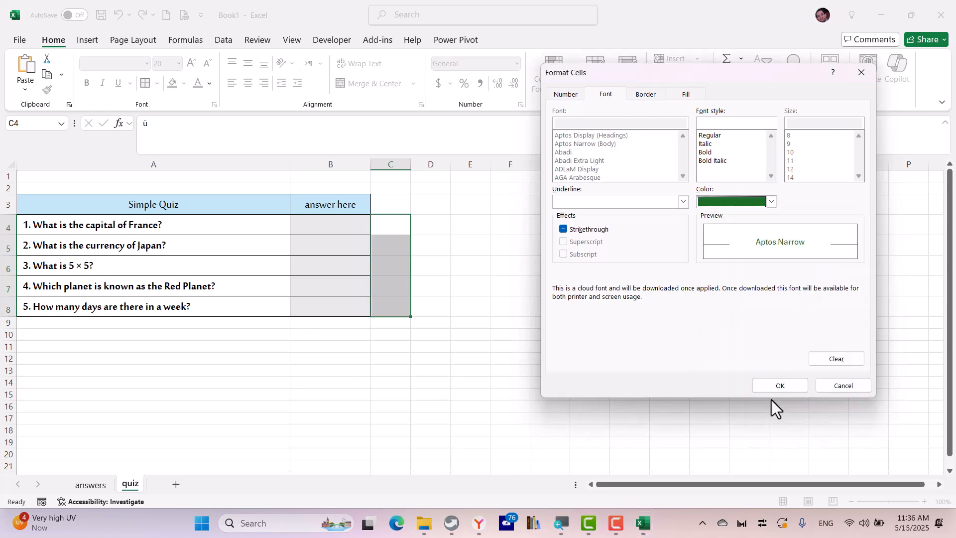
click(770, 387)
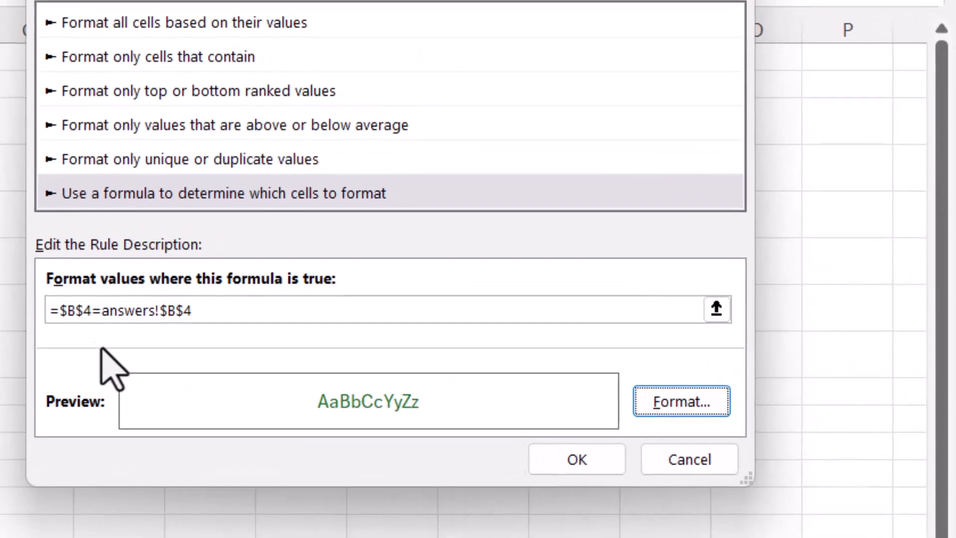
Step: Change the rule's formula to the row-relative references =$B4=answers!$B4 and apply the rule
click(66, 313)
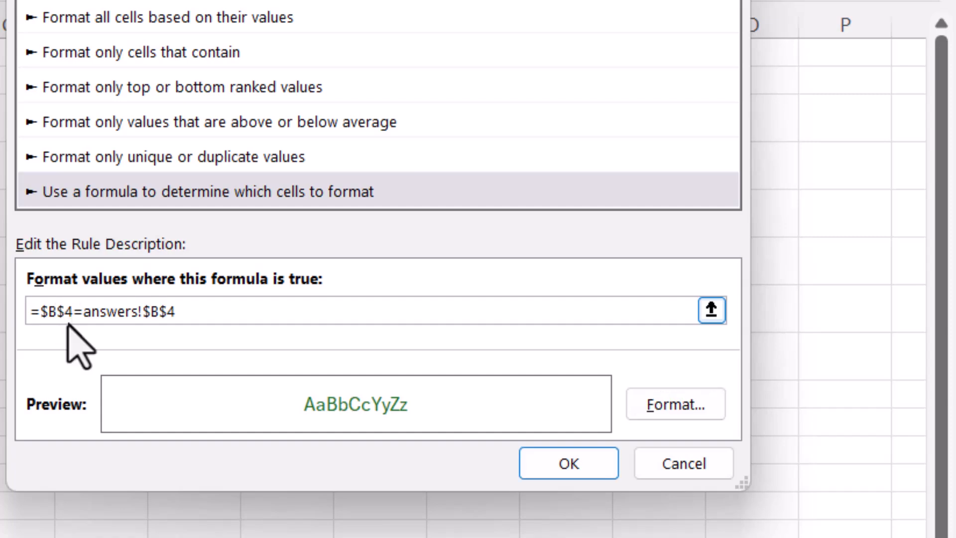
key(BackSpace)
click(159, 312)
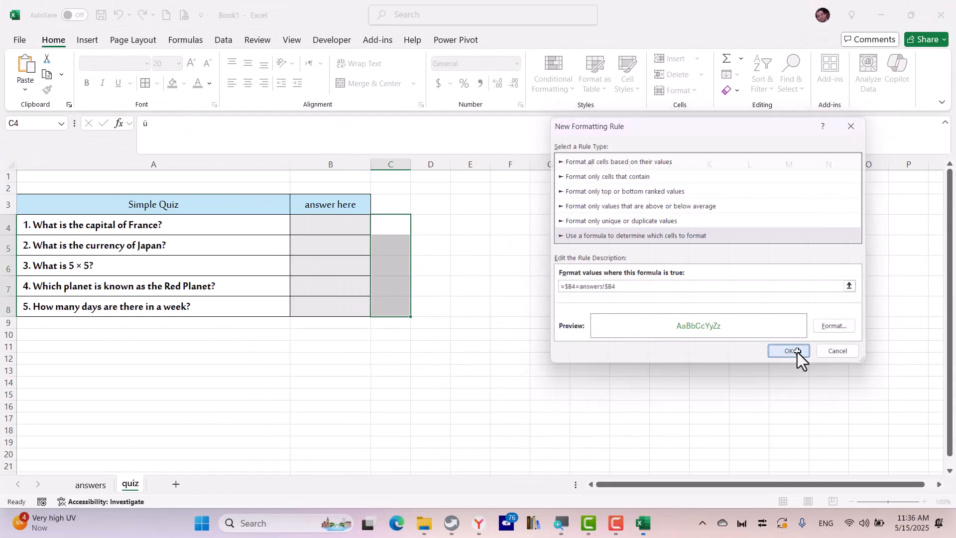
click(569, 463)
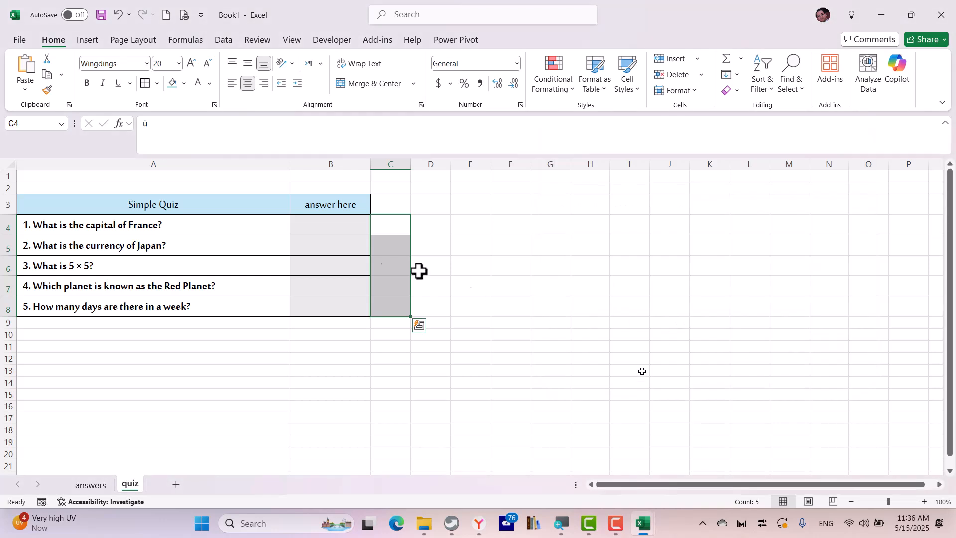
Step: Test the rule by entering paris in B4 as the answer to the first question
click(326, 228)
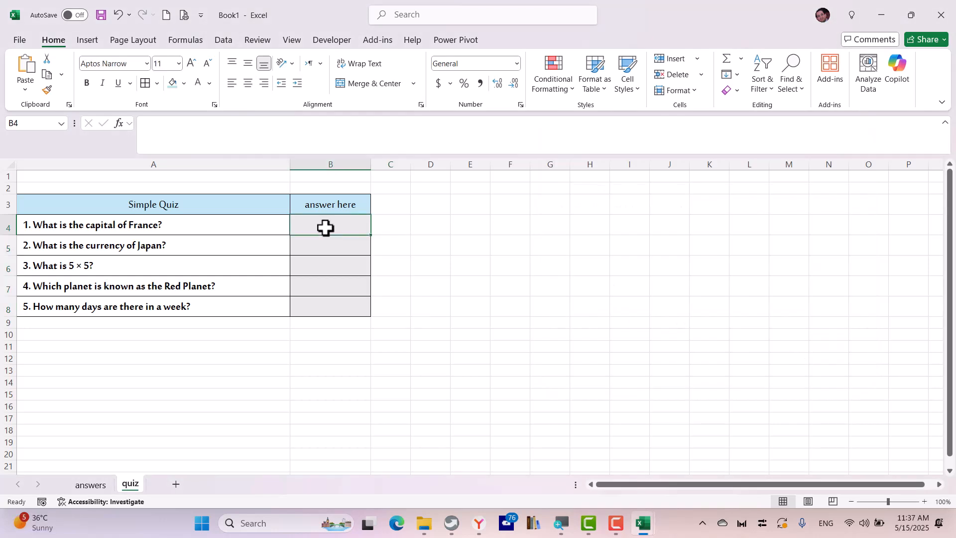
text(paris)
key(Return)
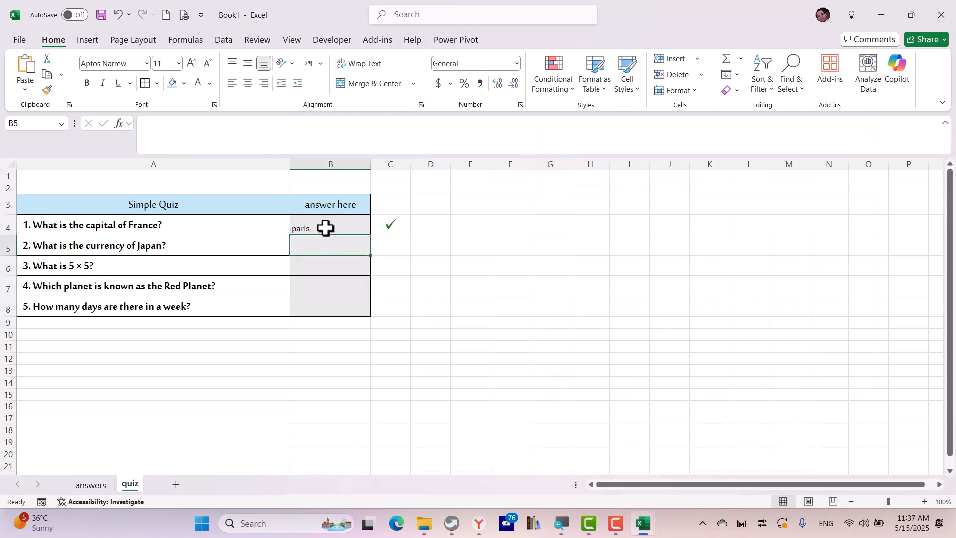
Step: Center the answer cells B4:B8 horizontally and set their font to Sakkal Majalla, size 16
click(329, 225)
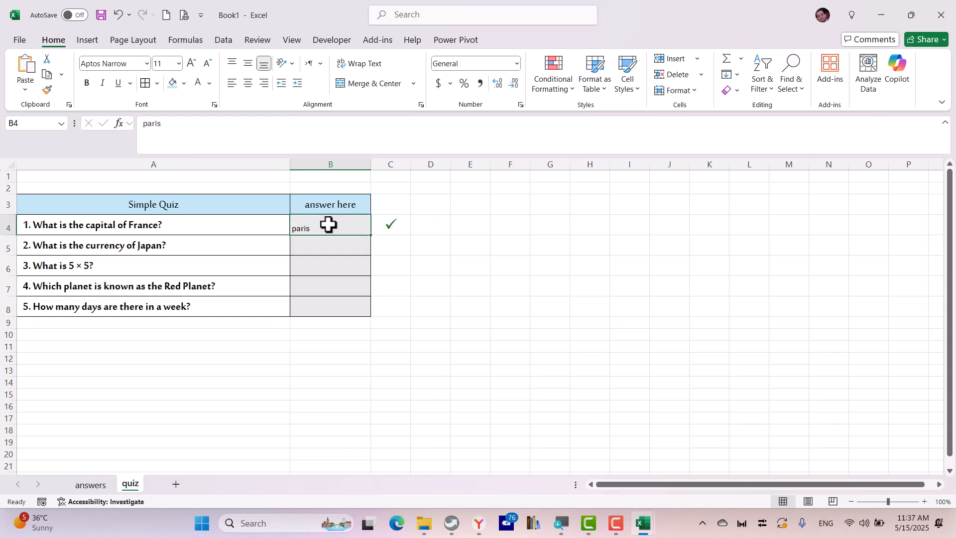
drag(328, 224, 322, 307)
click(245, 85)
click(191, 63)
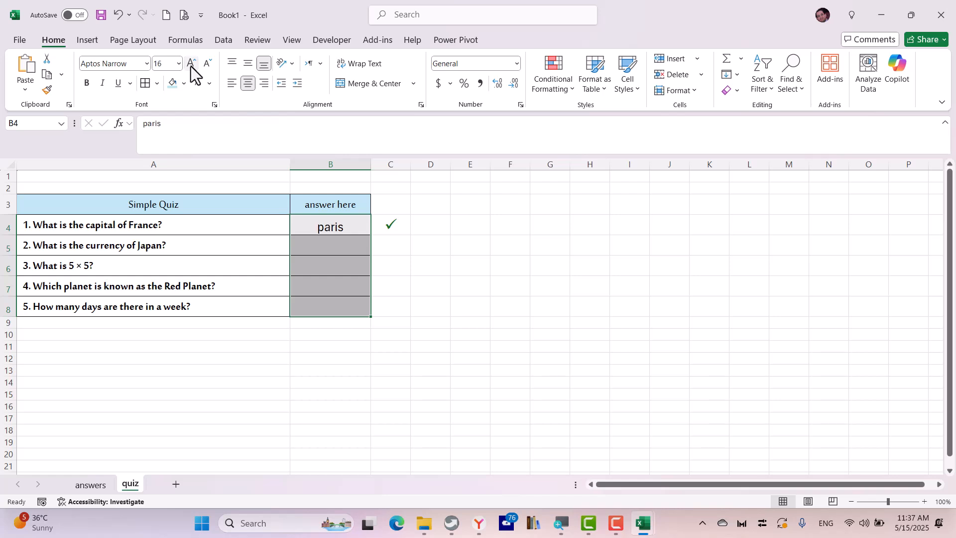
click(138, 63)
text(Sakkal Majalla)
key(Return)
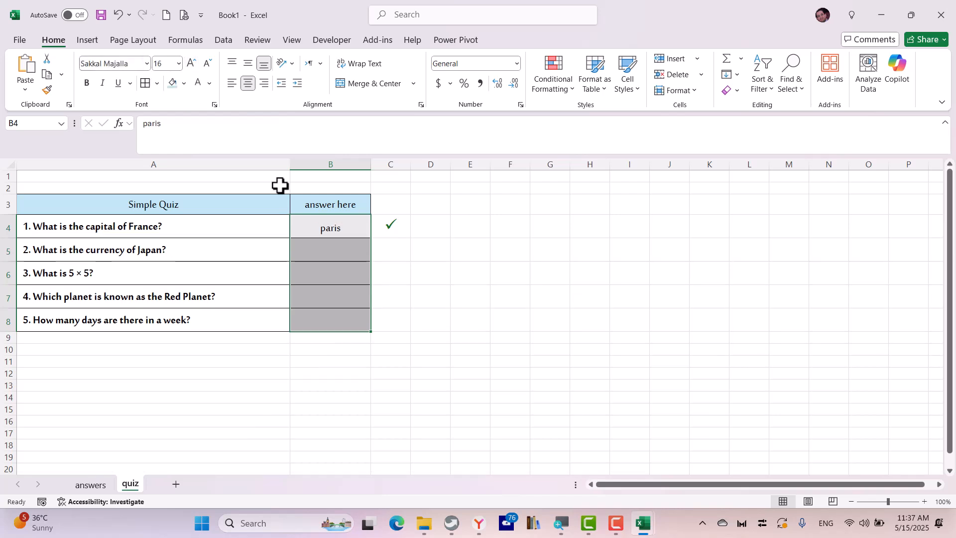
Step: Test the rule with 25 in B6 and Yen in B5, and clear the trial answers from B4:B6
click(321, 279)
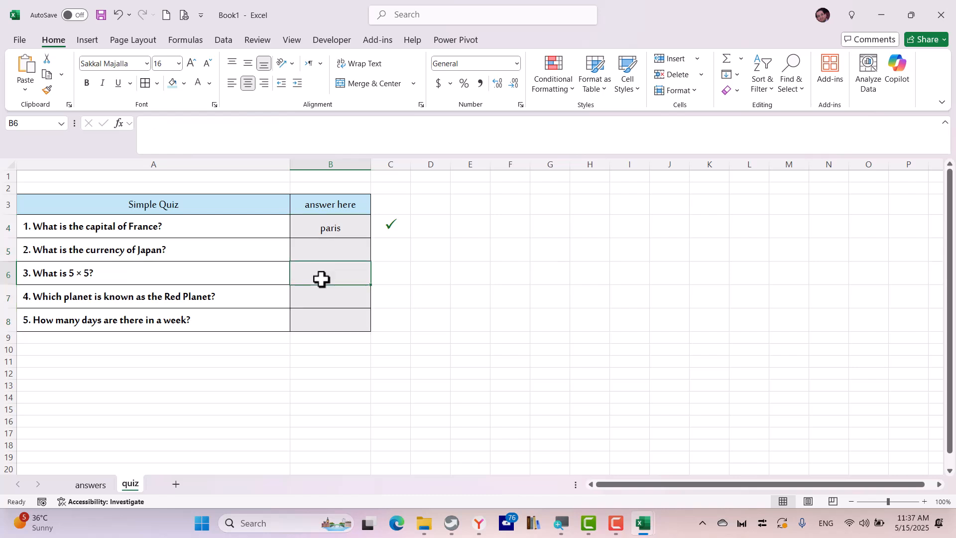
text(2)
key(Return)
key(Up)
key(Up)
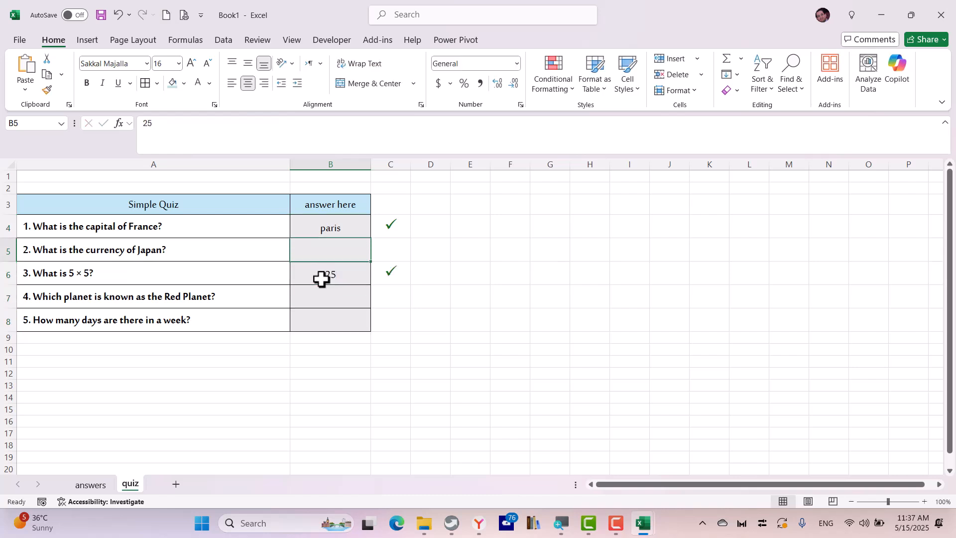
text(en)
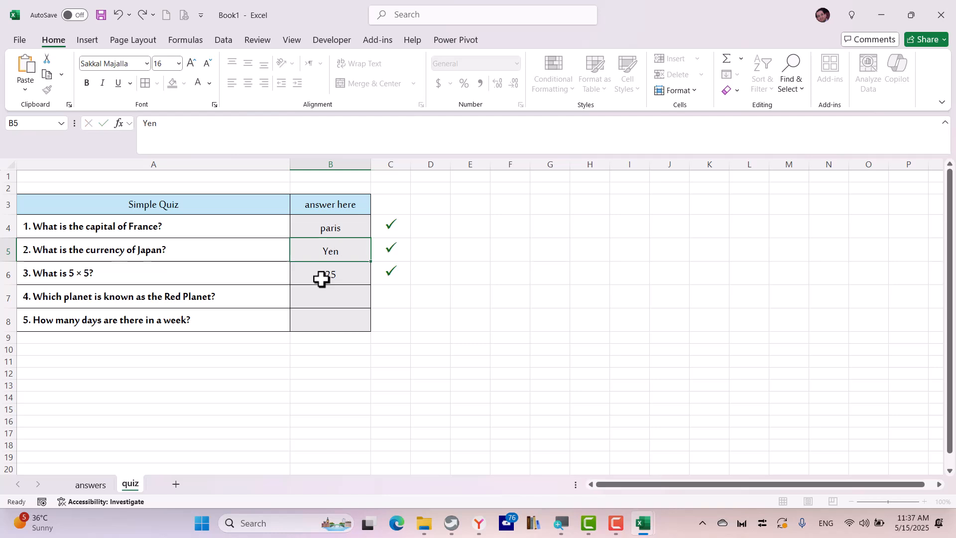
key(Return)
drag(353, 222, 348, 272)
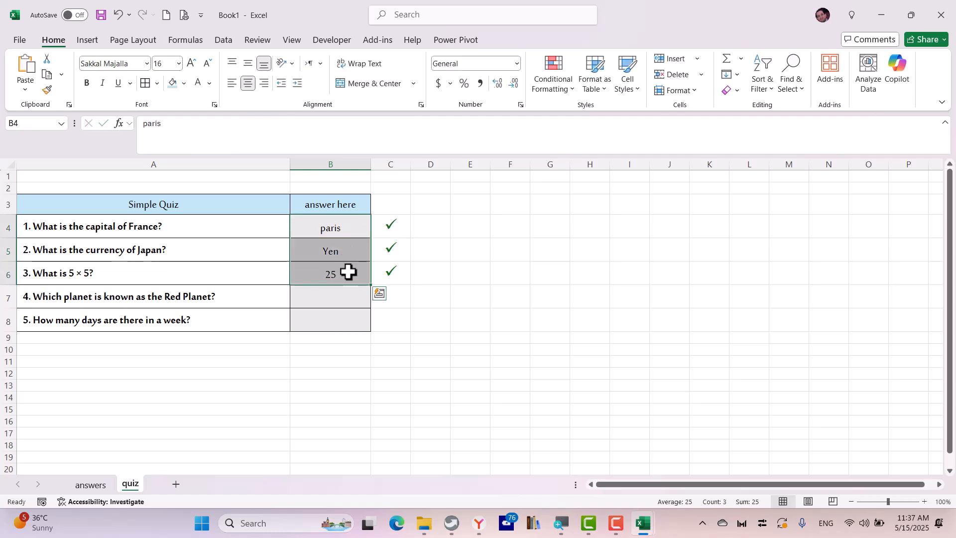
key(Delete)
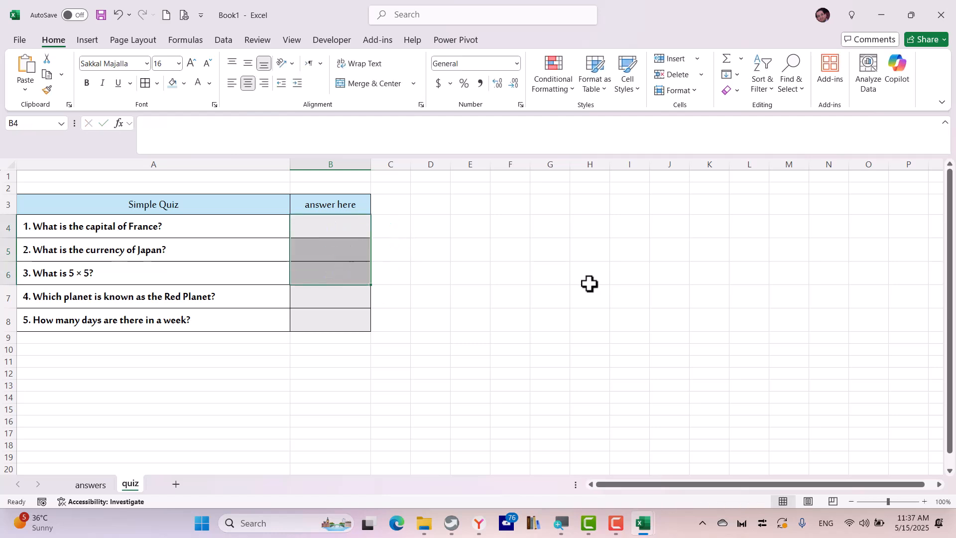
Step: Protect the quiz sheet without a password, allowing only the selection of unlocked cells, and try selecting the answer cells
click(389, 222)
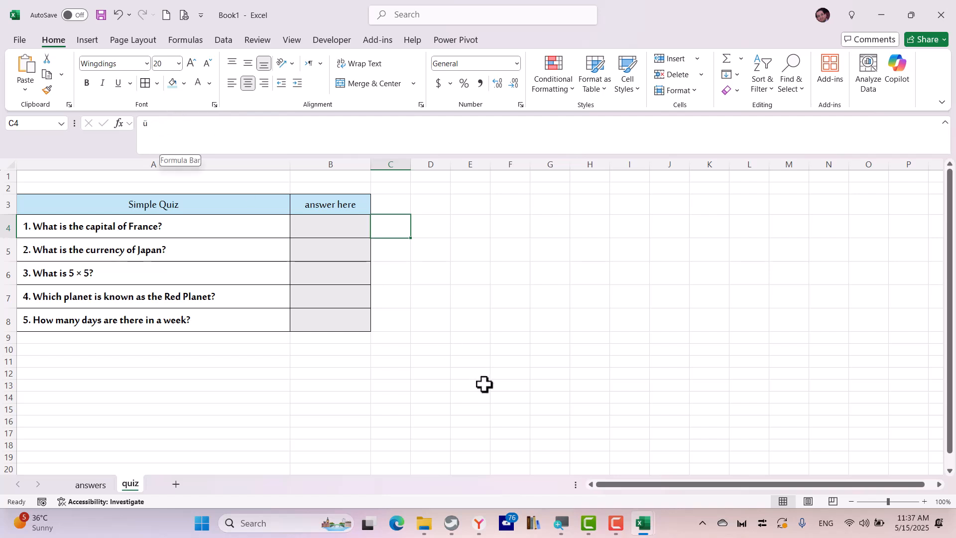
click(690, 91)
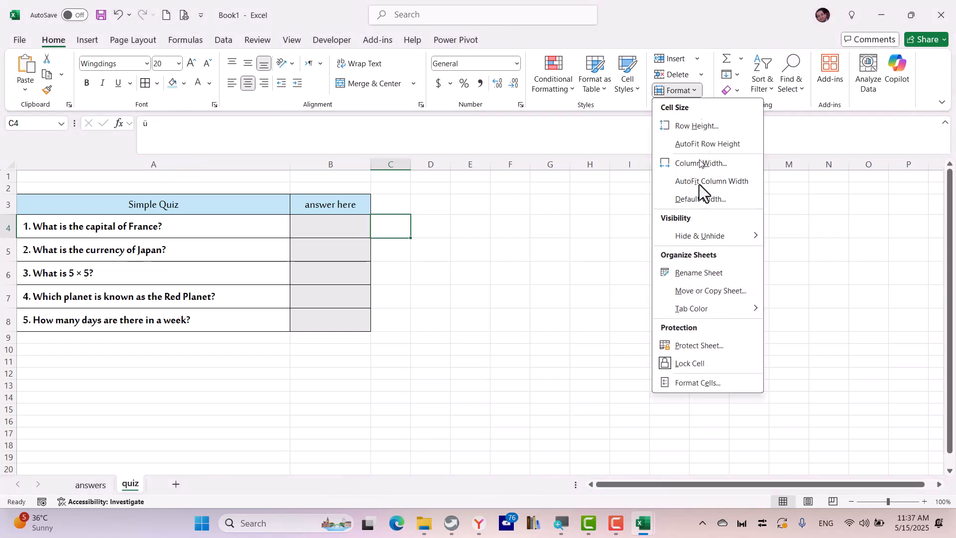
click(699, 346)
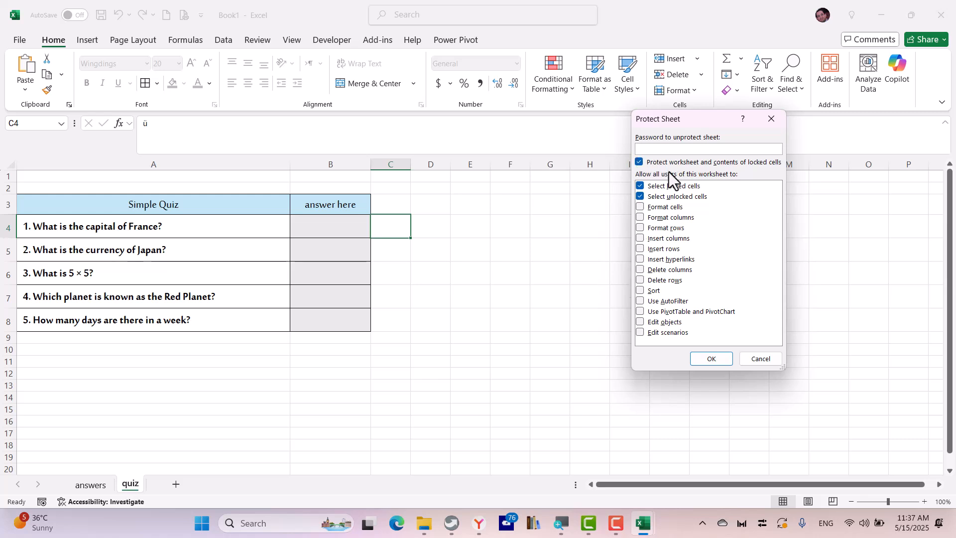
click(670, 198)
click(641, 197)
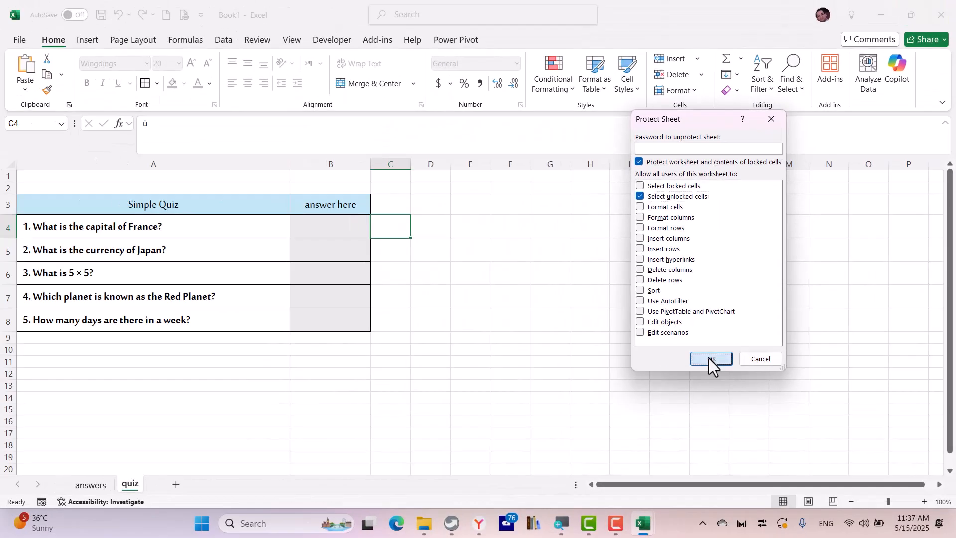
click(489, 440)
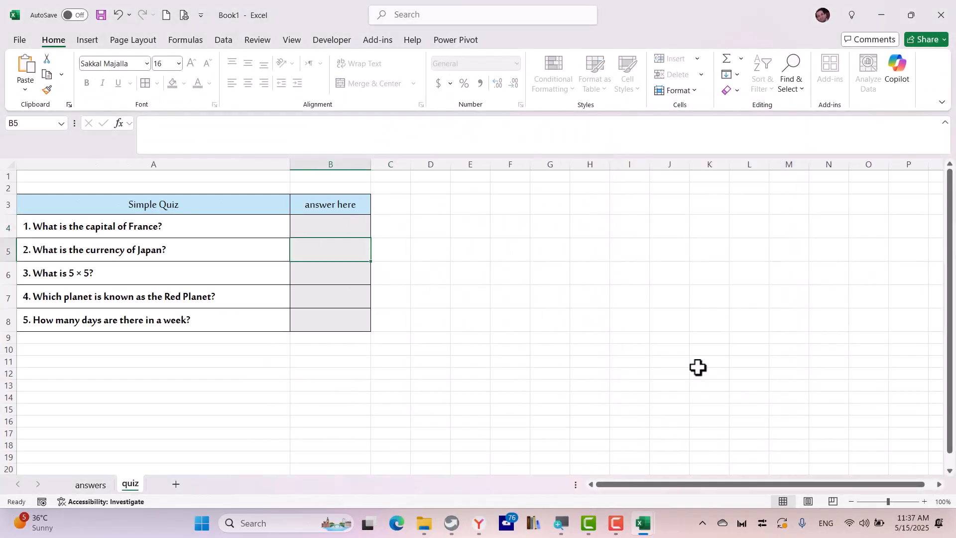
click(351, 233)
click(349, 246)
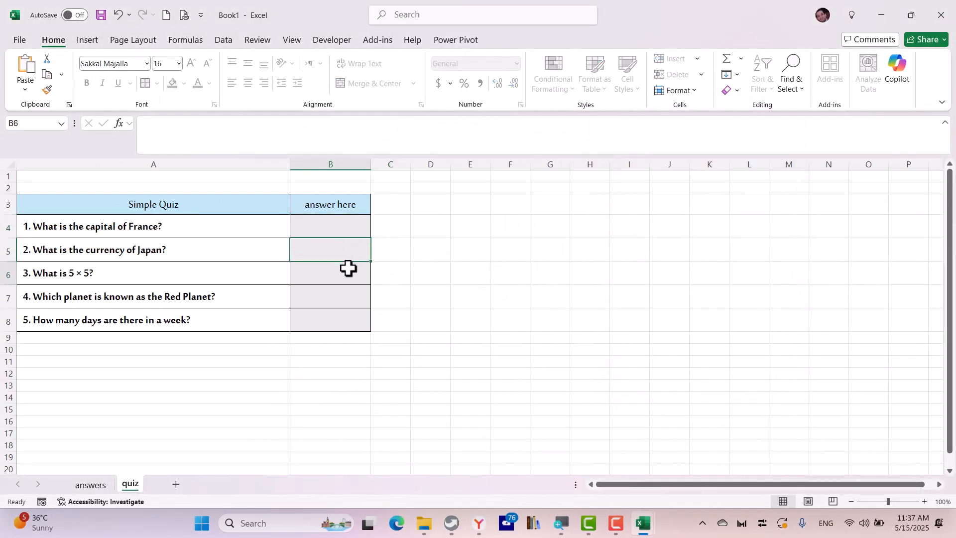
Step: Hide the answers sheet
click(95, 485)
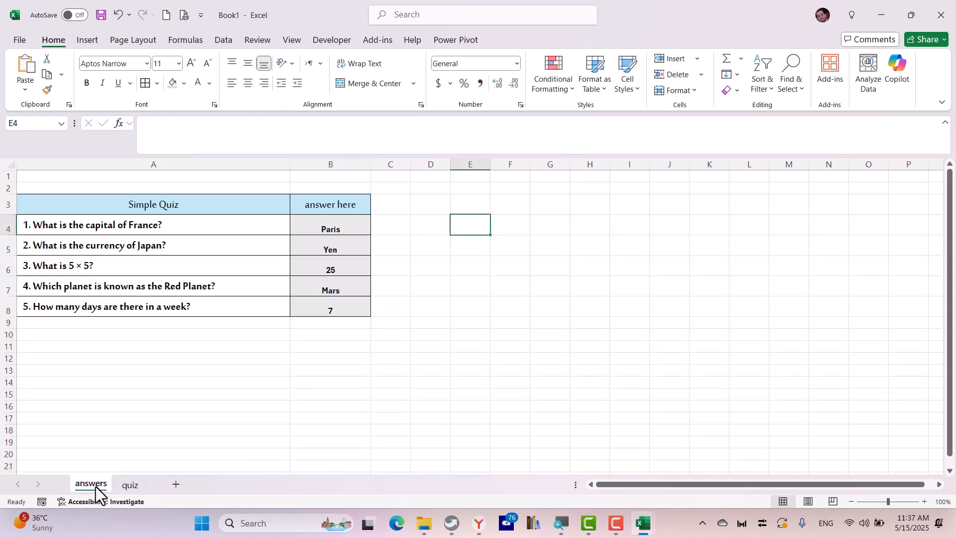
right_click(96, 487)
click(125, 422)
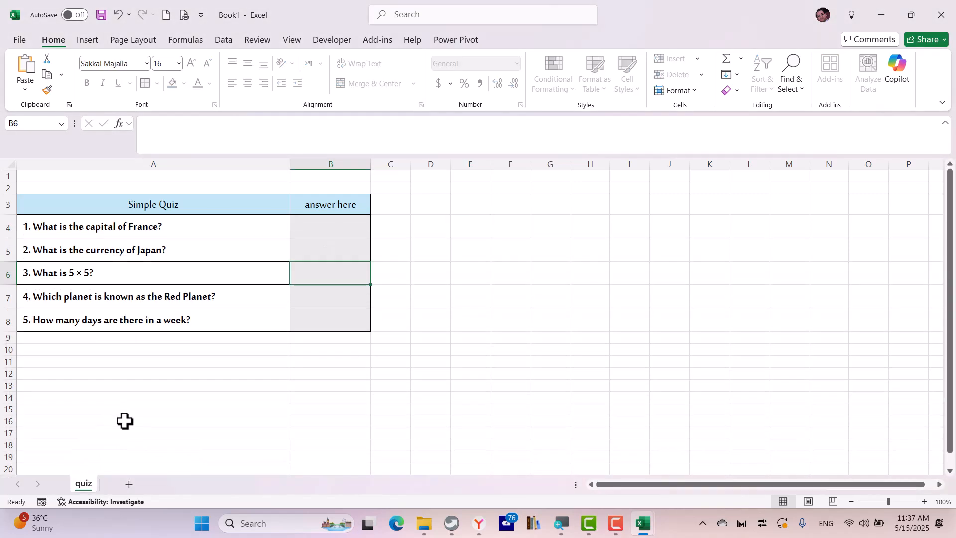
Step: Protect the workbook structure without a password and check which commands are available for the quiz sheet tab
right_click(80, 484)
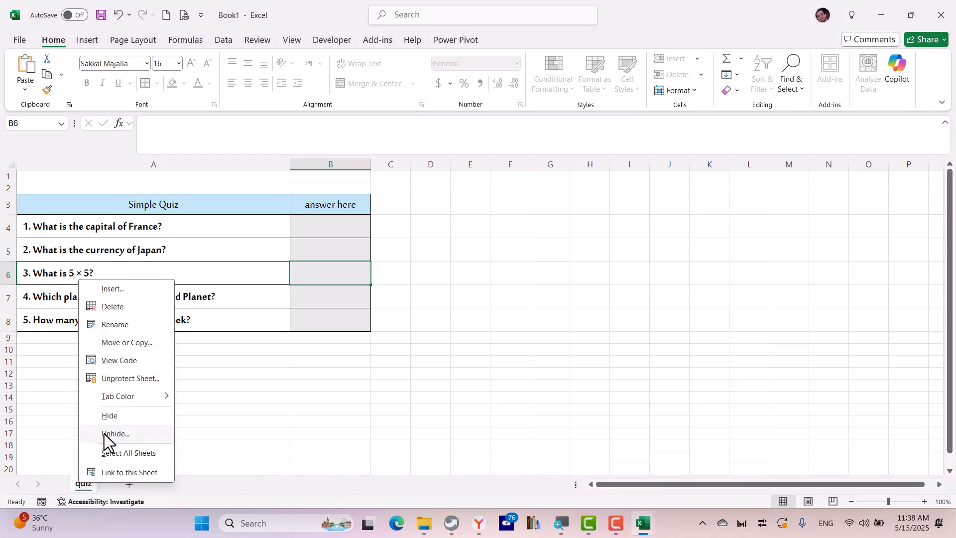
click(263, 41)
click(263, 41)
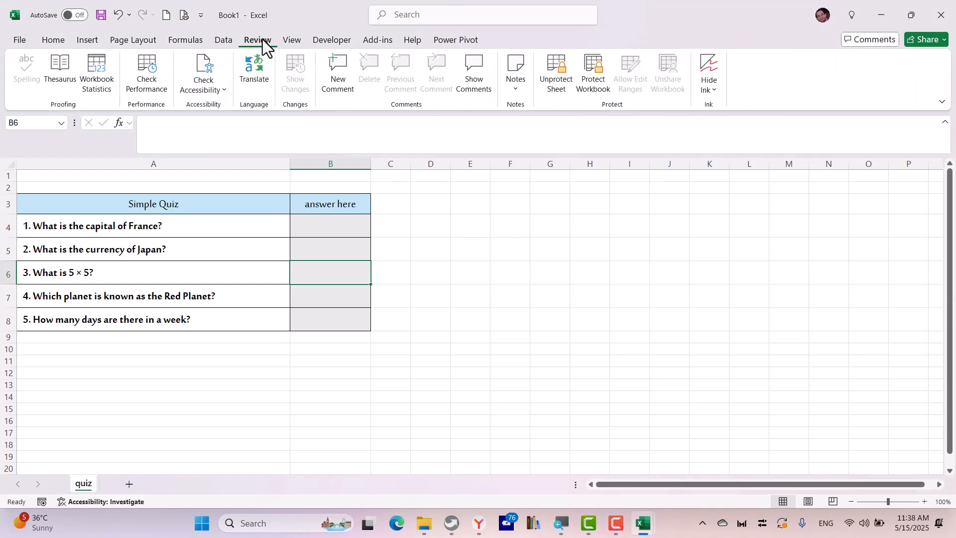
click(592, 70)
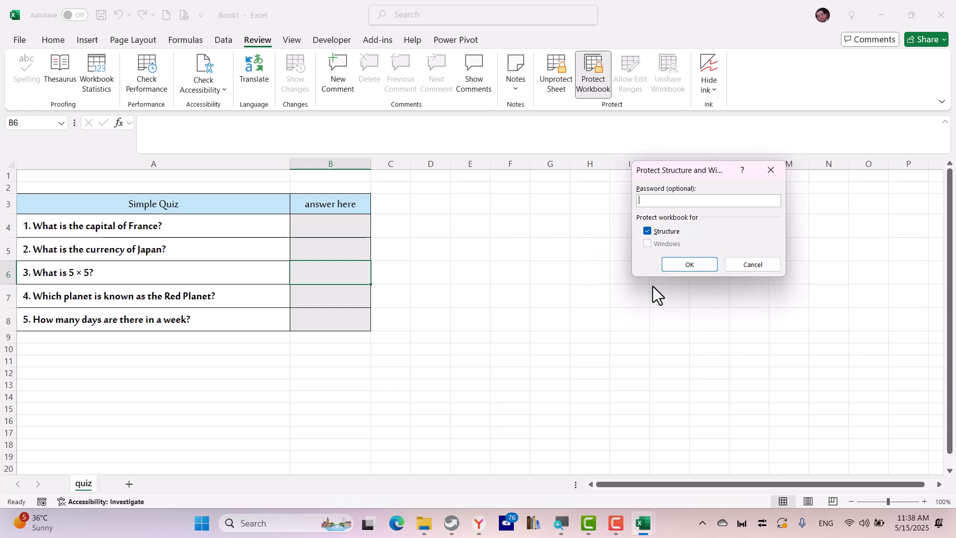
click(688, 266)
right_click(83, 485)
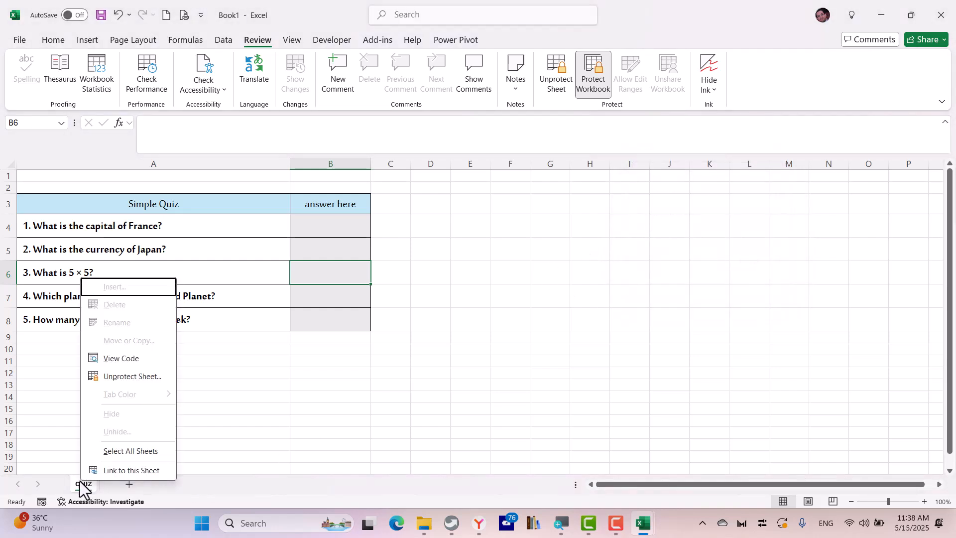
click(278, 412)
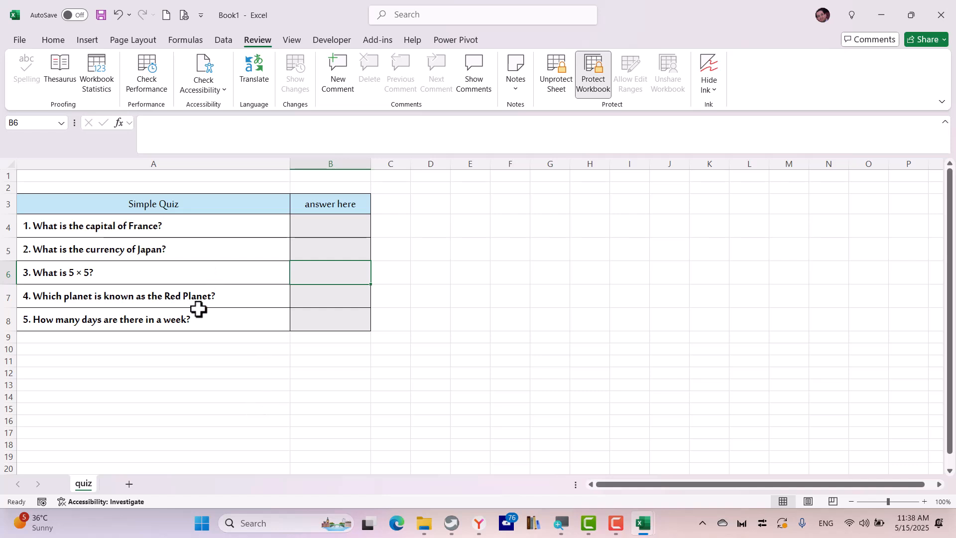
Step: Answer the first three quiz questions with Paris in B4, yen in B5 and 25 in B6
click(320, 231)
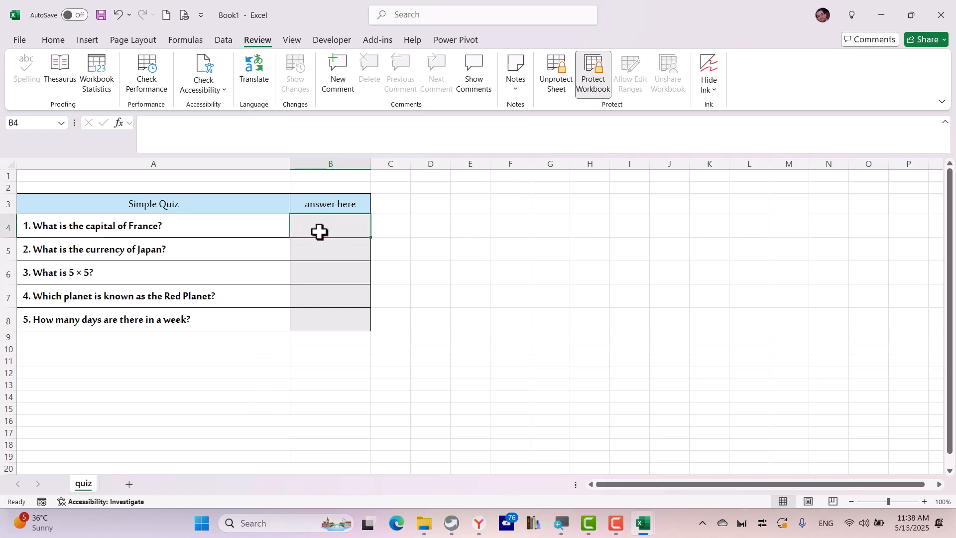
text(Paris)
key(Return)
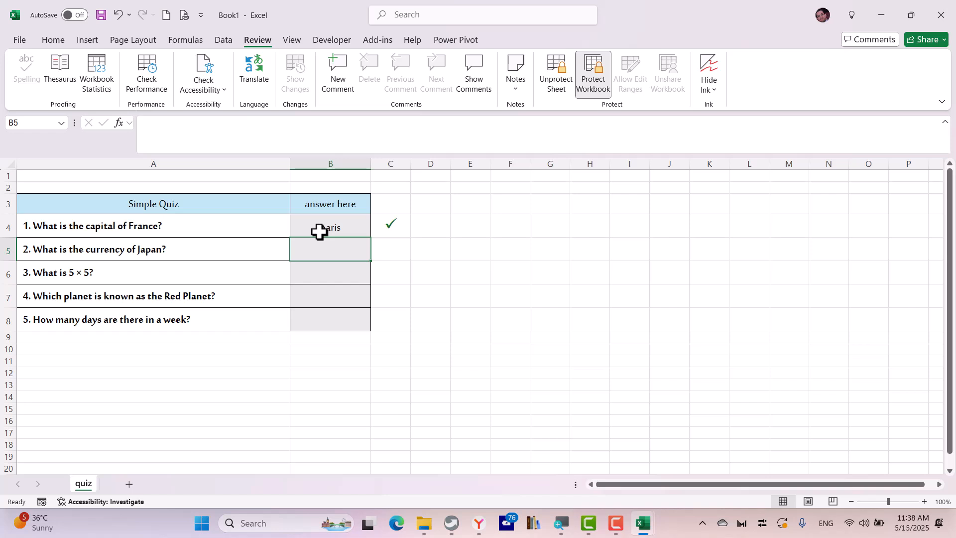
text(yen)
key(Return)
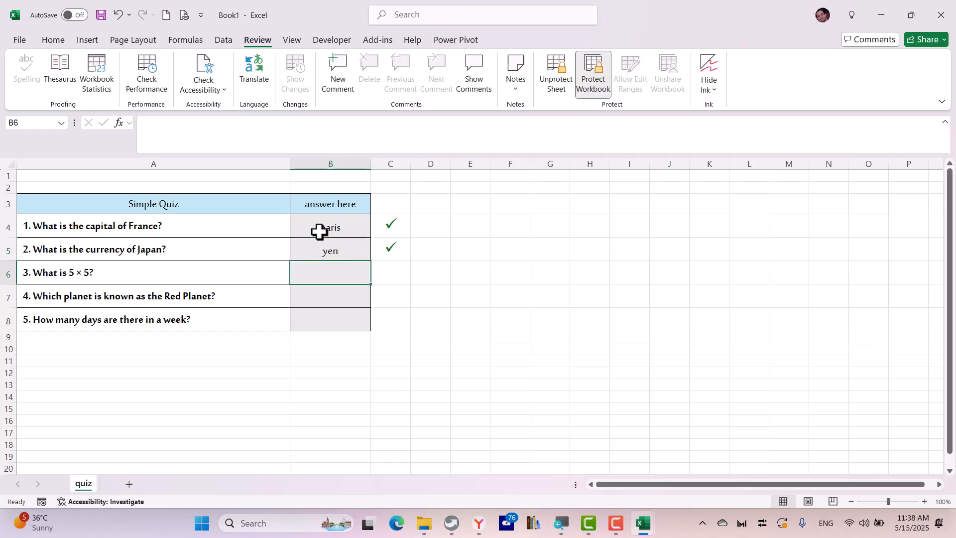
text(25)
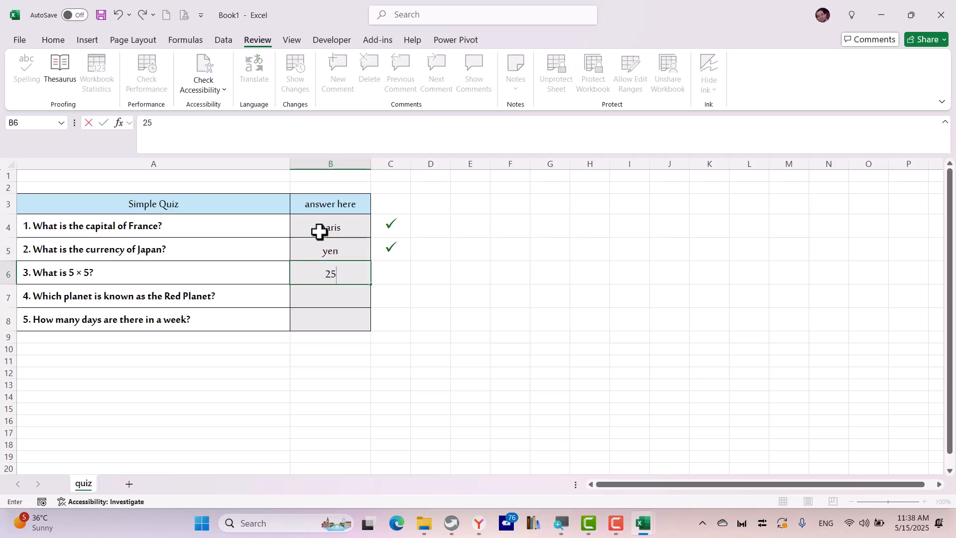
key(Return)
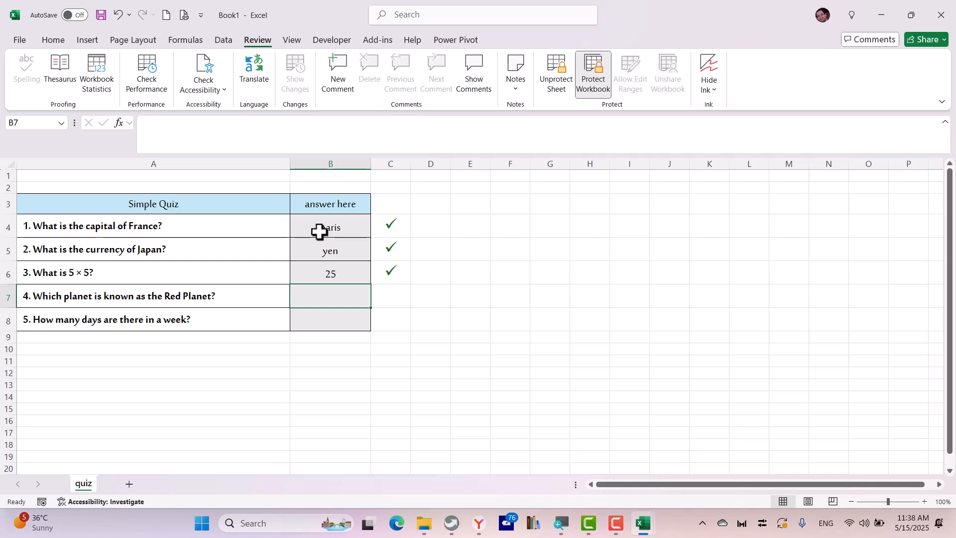